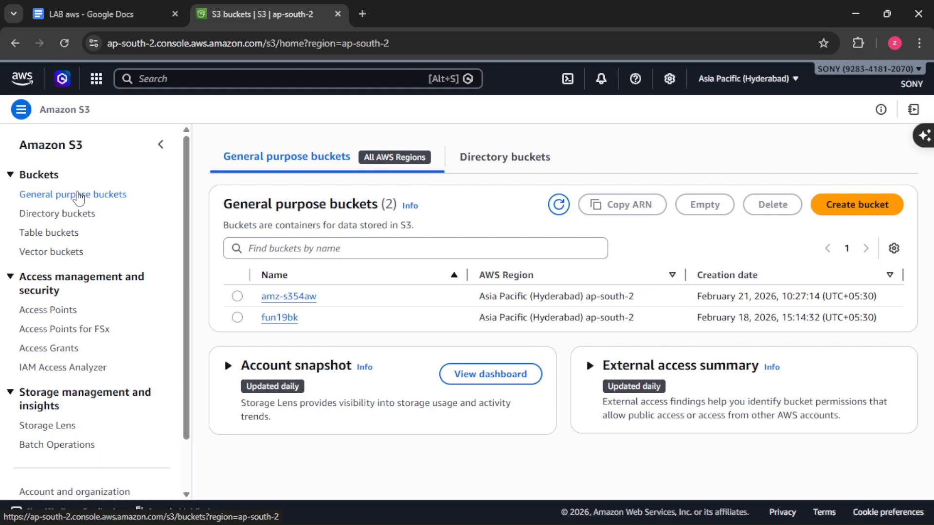
Step: Create a general purpose S3 bucket named aws-redom-bk, keeping the default settings
left_click(79, 199)
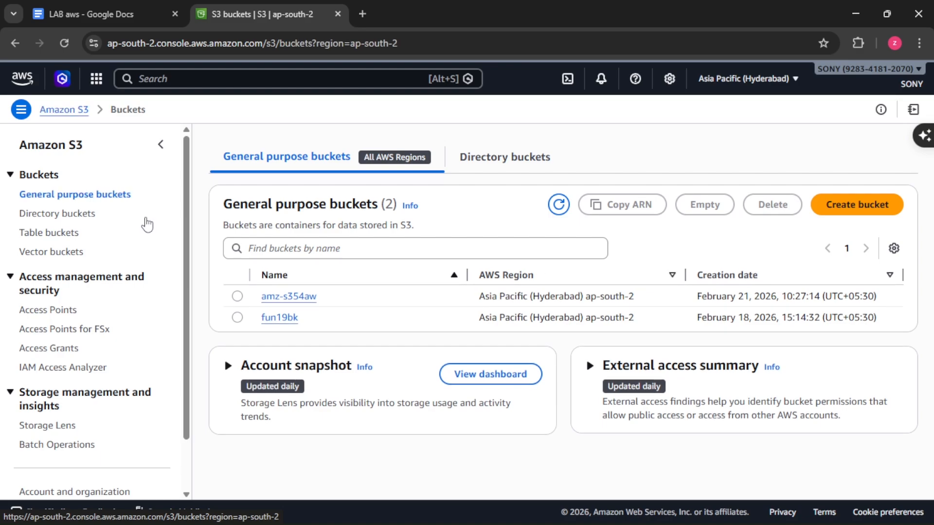
left_click(846, 205)
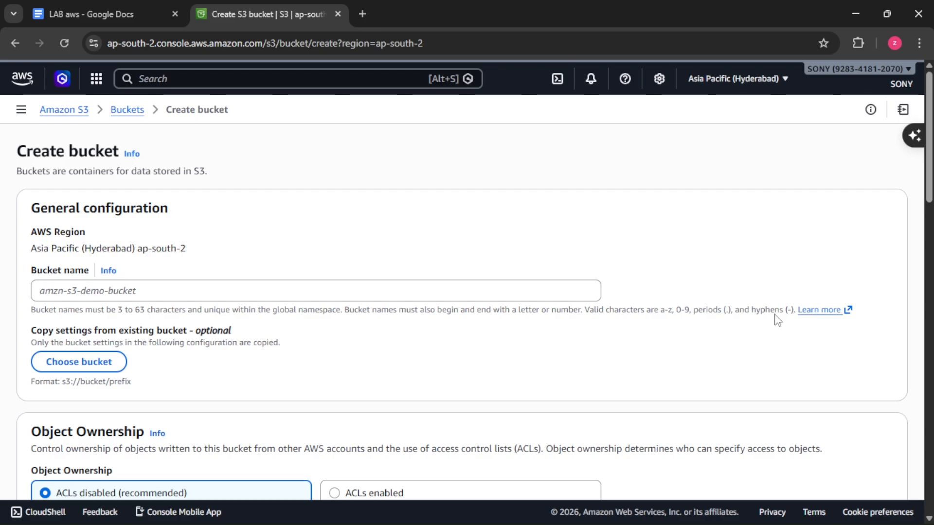
left_click(227, 290)
type("aws-redom-b")
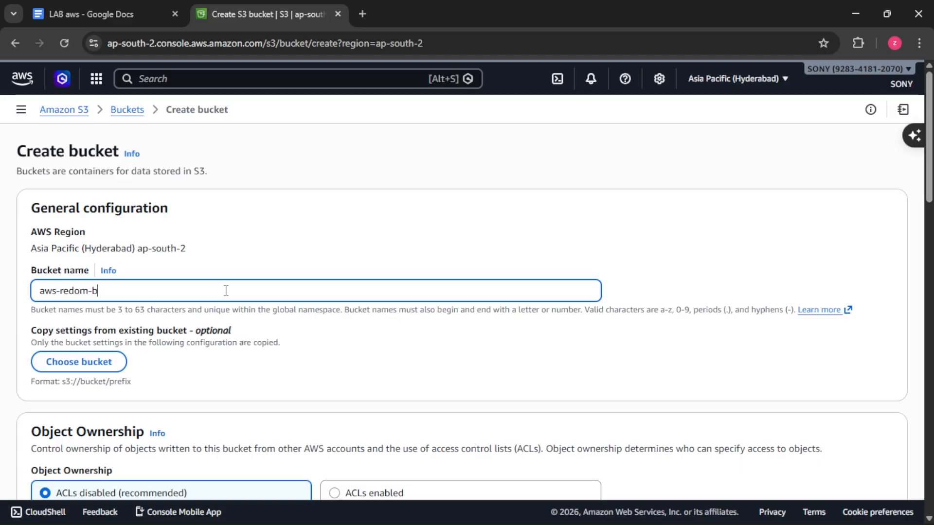
scroll(226, 292, "down", 5)
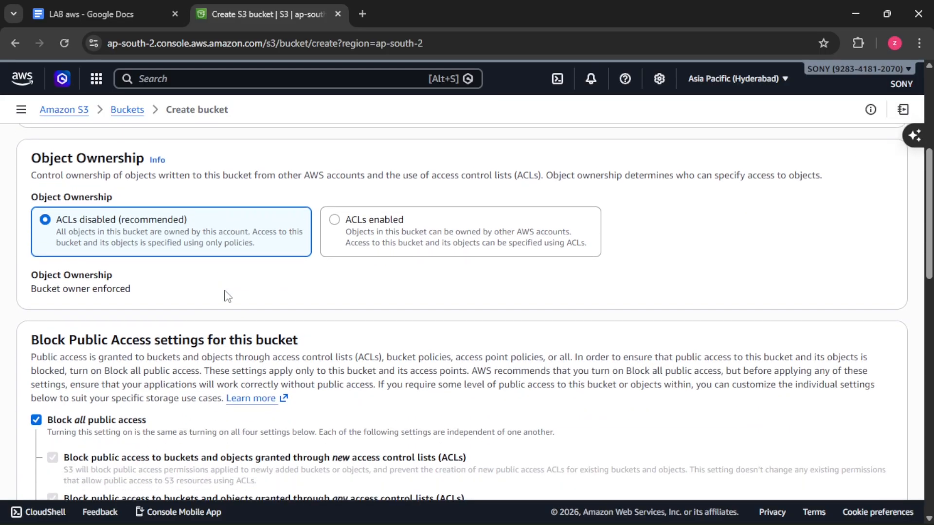
scroll(227, 295, "down", 15)
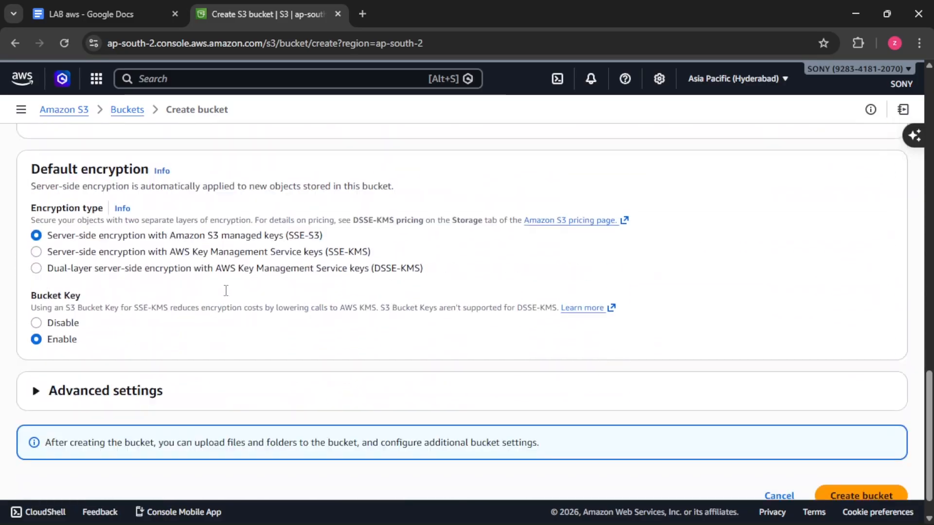
left_click(836, 460)
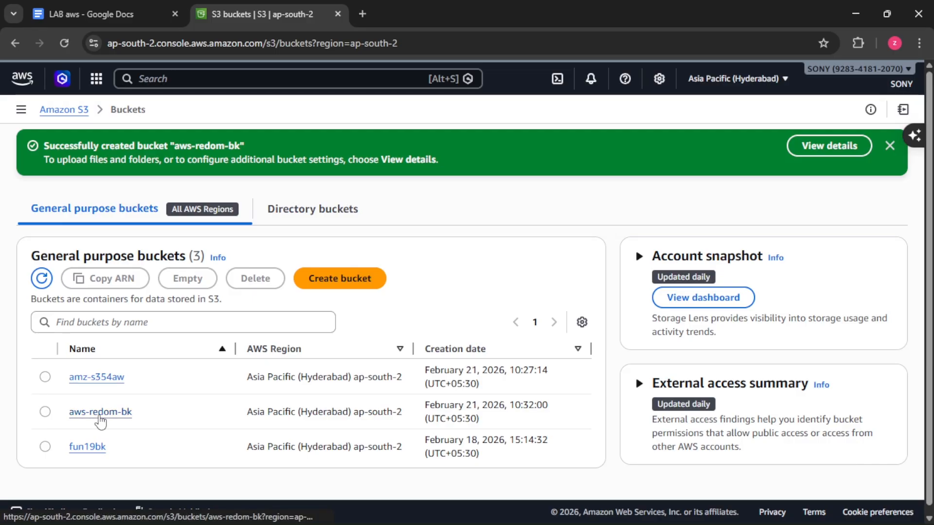
Step: Upload the image hen.jpg from the Desktop into the aws-redom-bk bucket
left_click(99, 416)
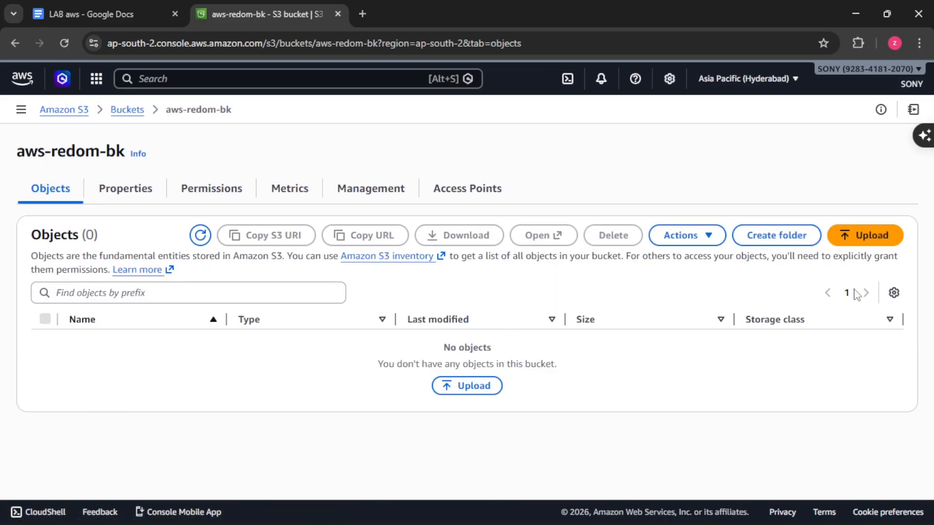
left_click(883, 236)
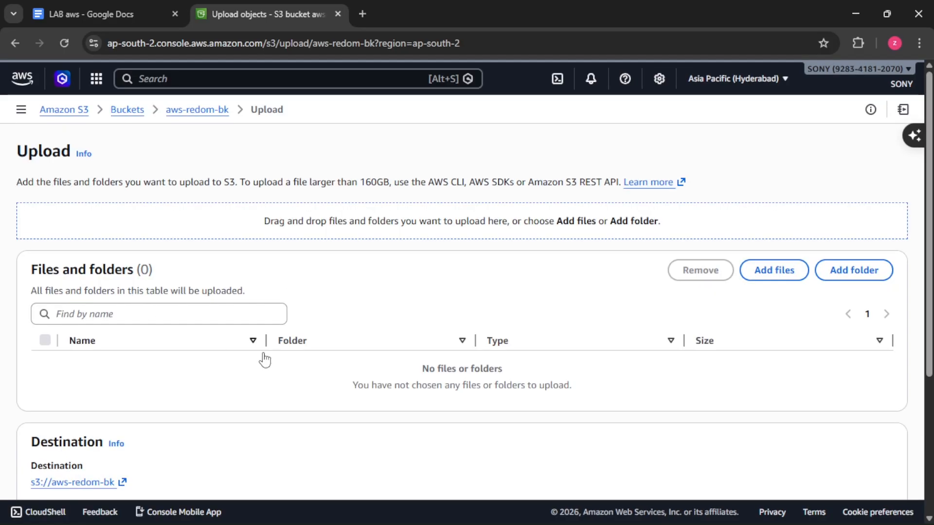
left_click(765, 270)
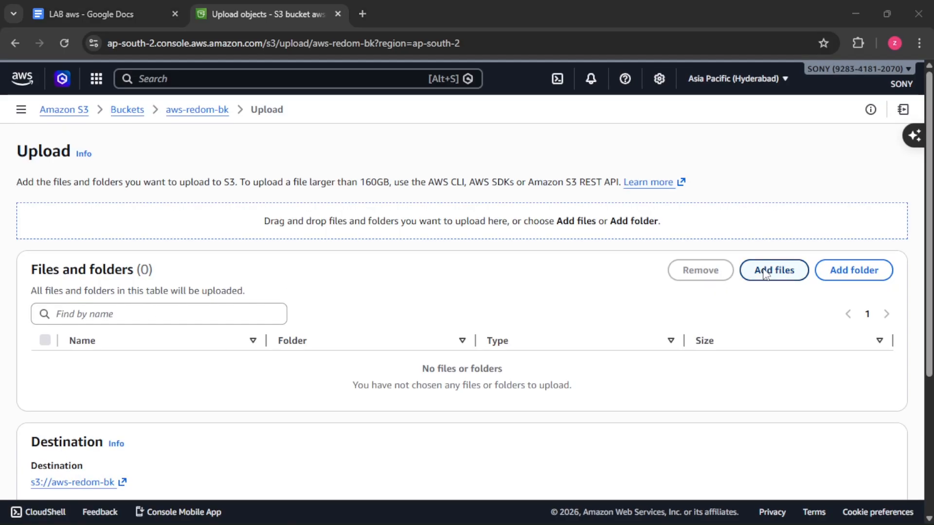
scroll(679, 226, "down", 5)
left_click(653, 236)
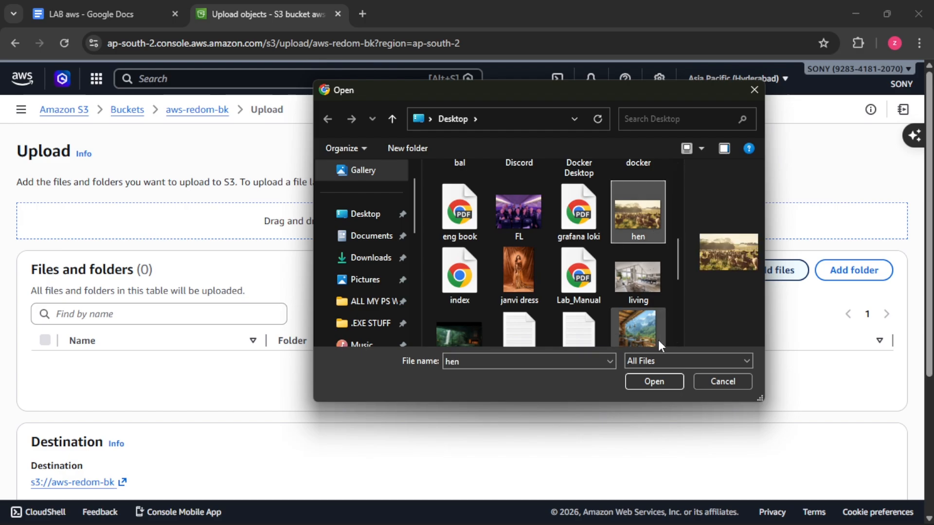
left_click(654, 381)
scroll(797, 355, "down", 3)
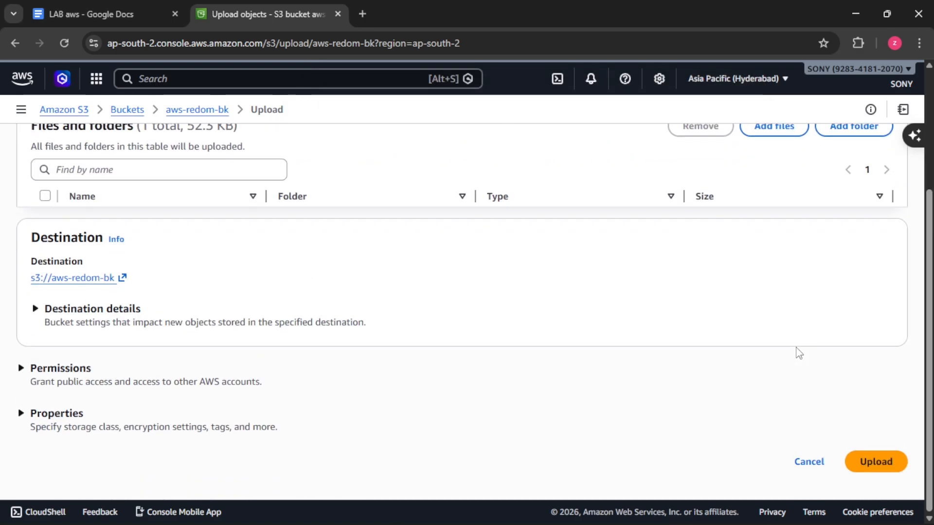
left_click(874, 461)
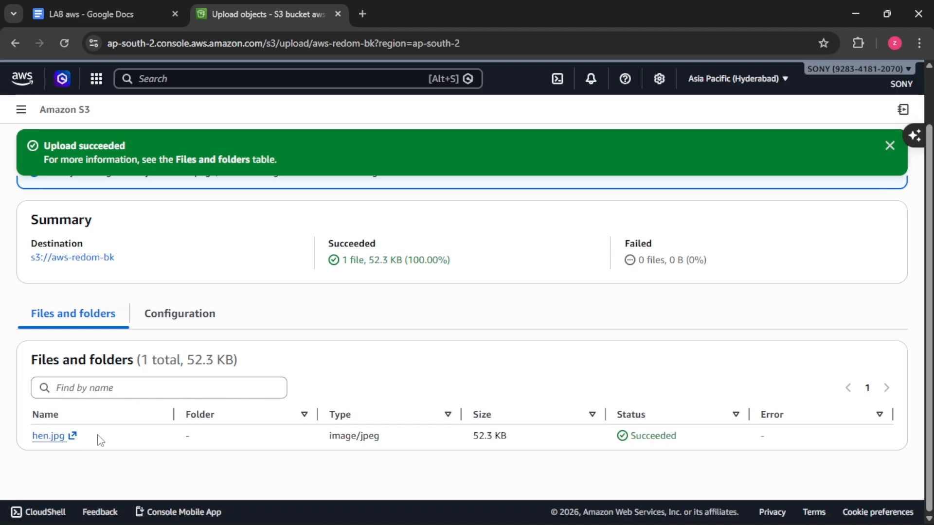
Step: Copy the object URL of hen.jpg from its details and load it in a new browser tab
left_click(88, 260)
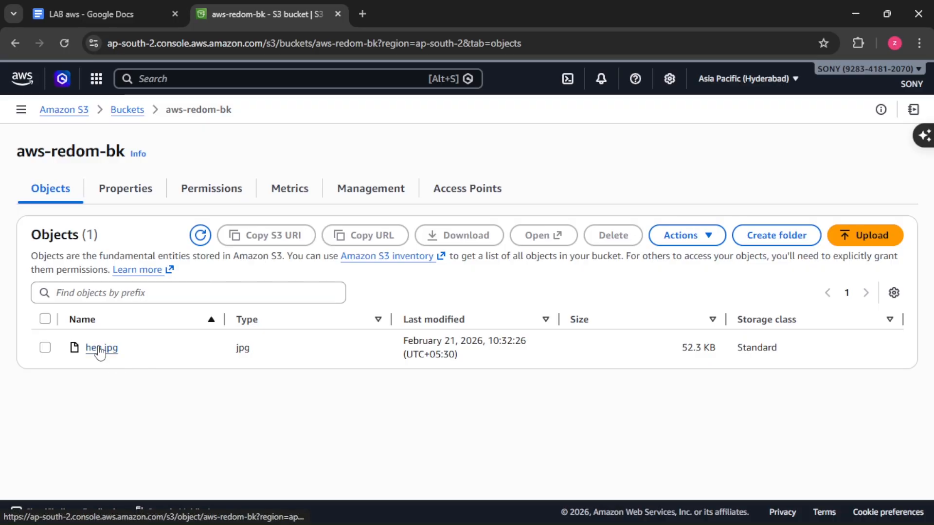
left_click(99, 349)
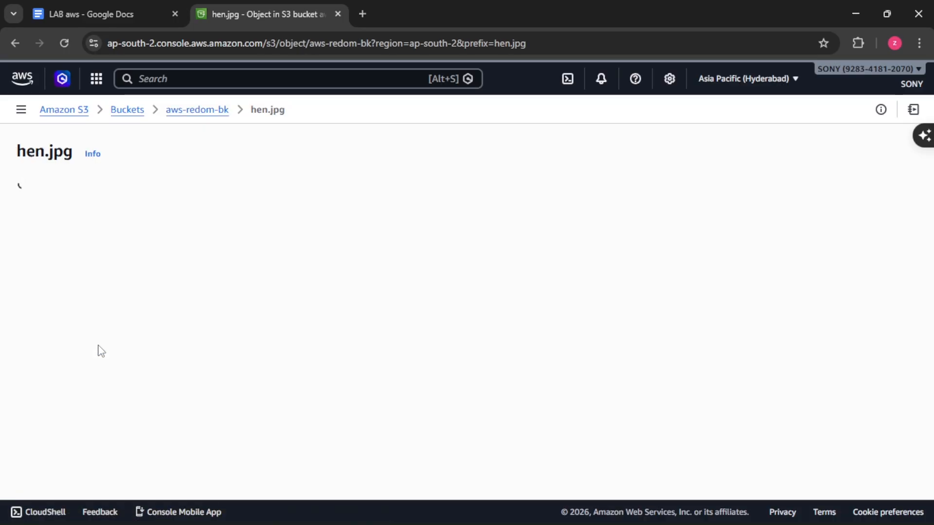
left_click(491, 404)
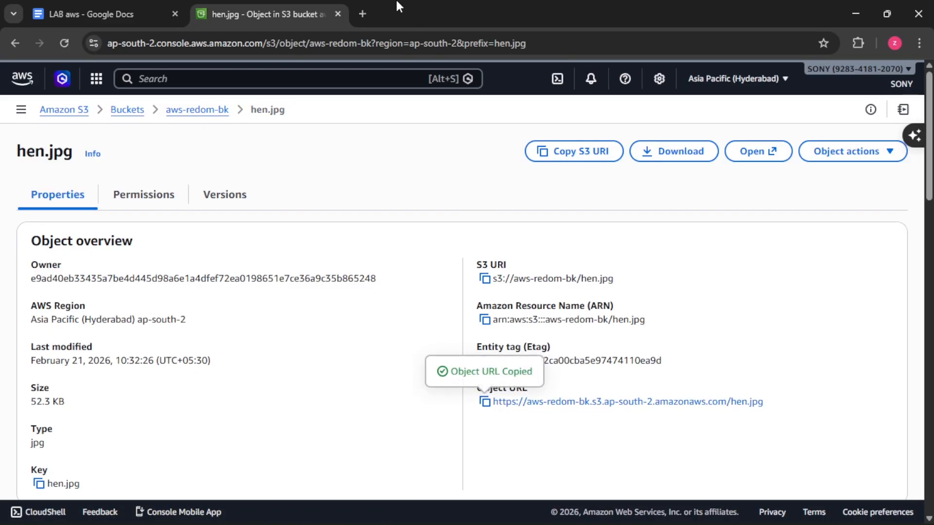
left_click(362, 14)
right_click(365, 42)
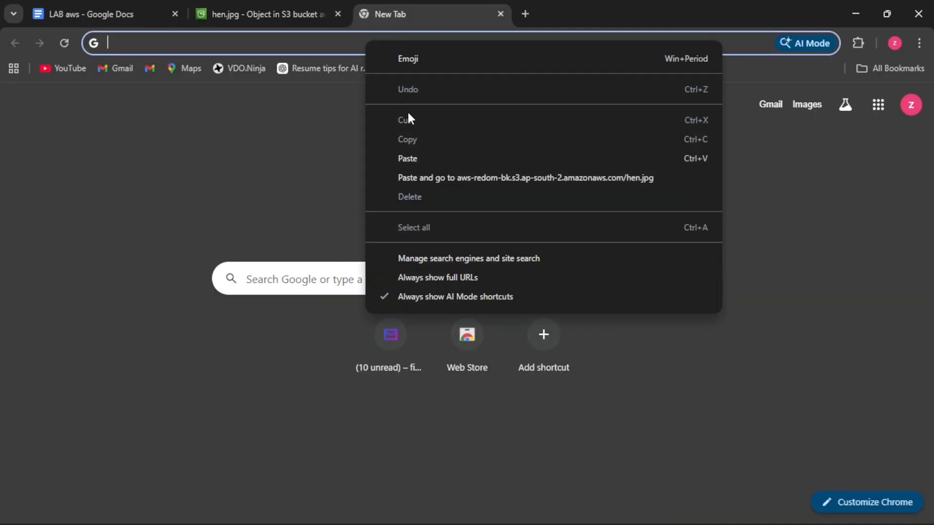
left_click(409, 159)
key("Return")
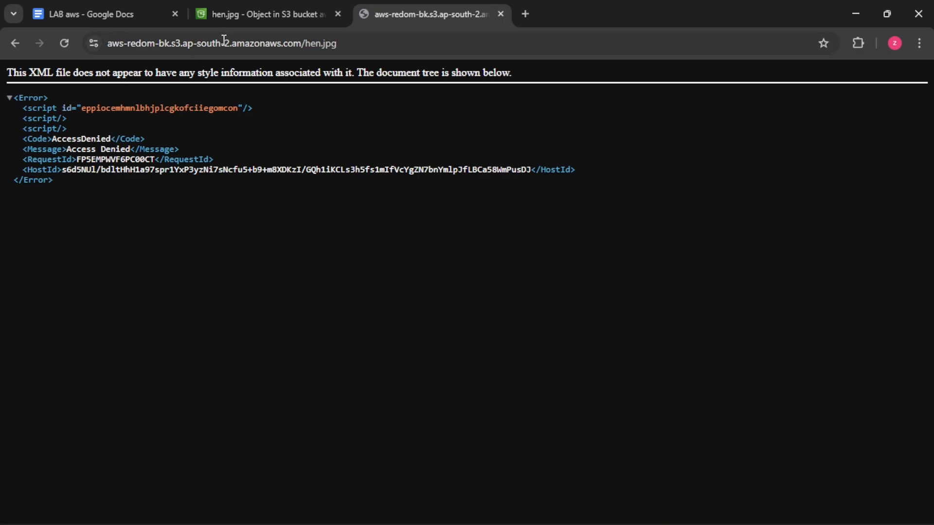
Step: Return to the bucket list in the S3 console and open the permissions of aws-redom-bk
left_click(254, 12)
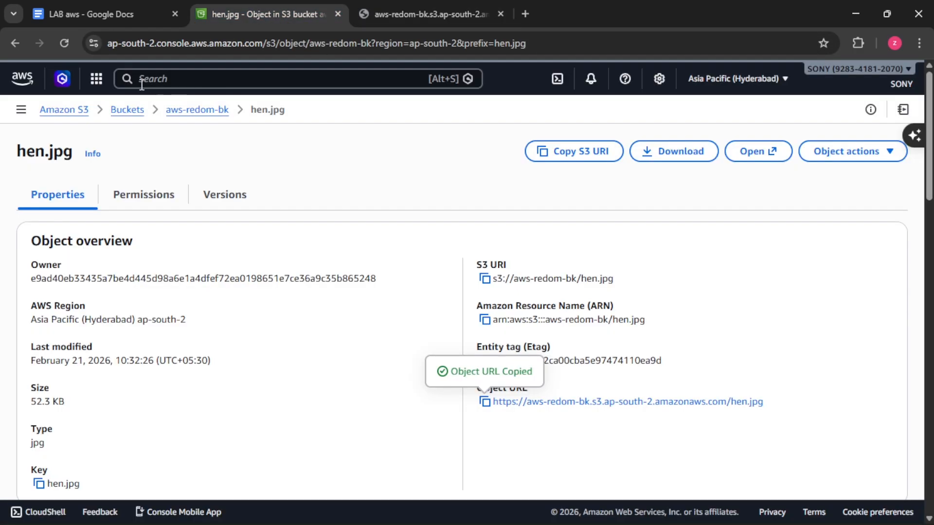
left_click(137, 113)
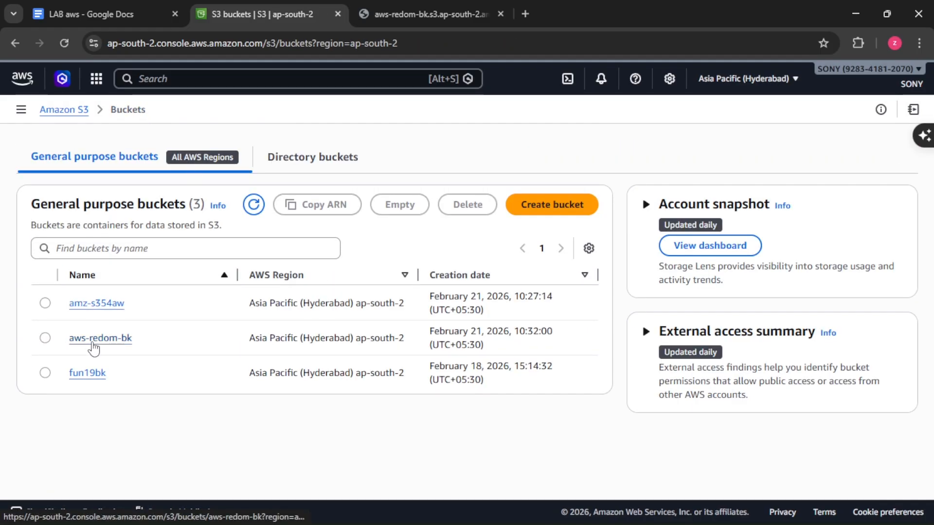
left_click(46, 340)
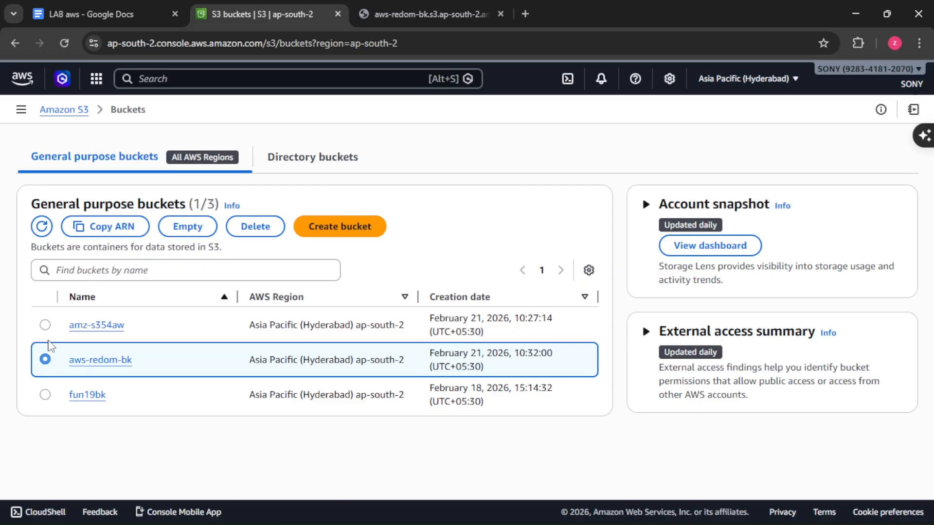
left_click(121, 361)
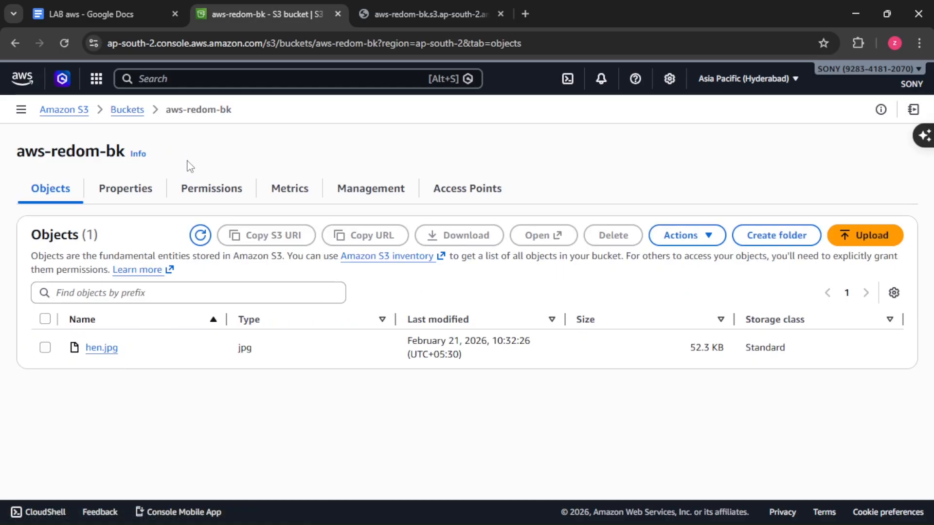
left_click(209, 192)
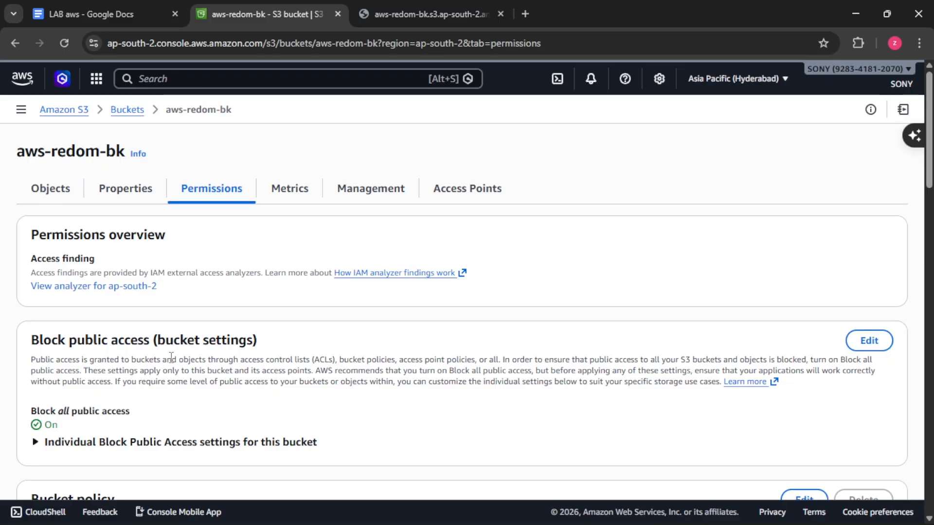
Step: Turn off Block all public access for the bucket and save the change, entering "confirm" as the confirmation text
scroll(204, 354, "down", 4)
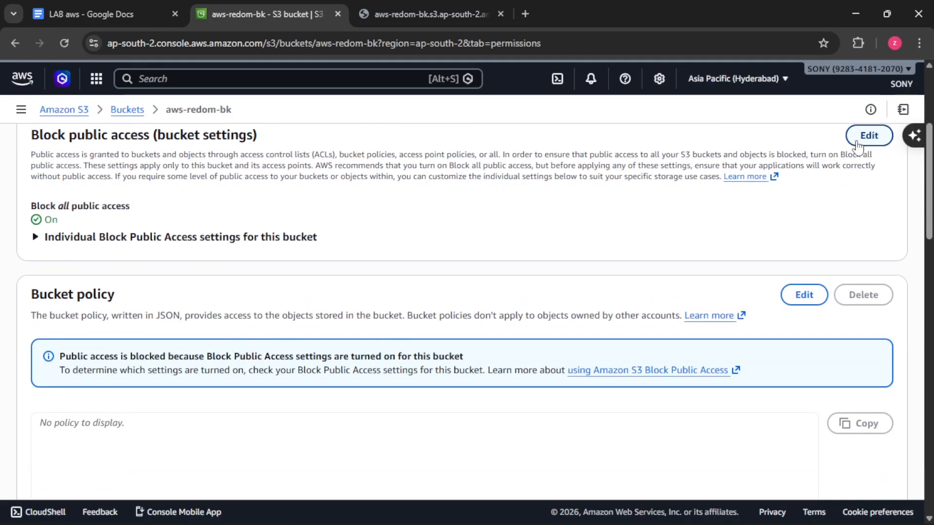
left_click(869, 136)
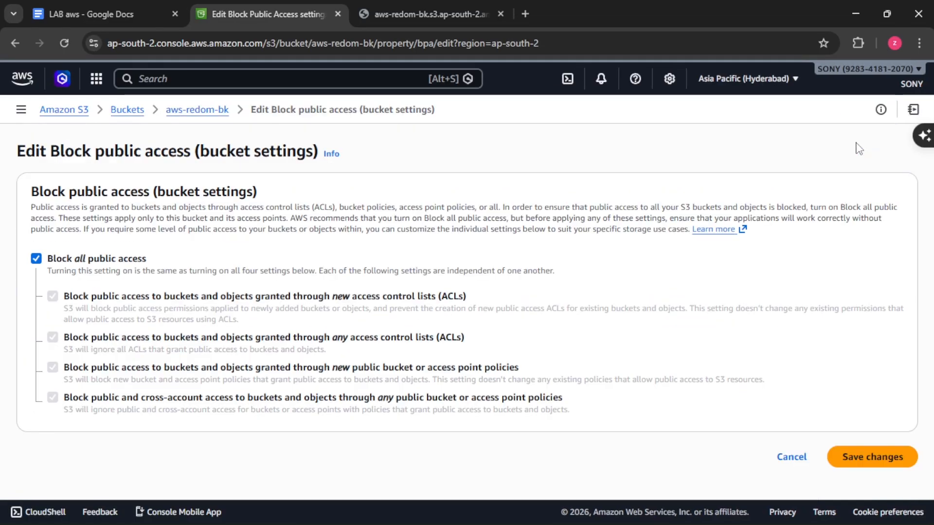
left_click(36, 259)
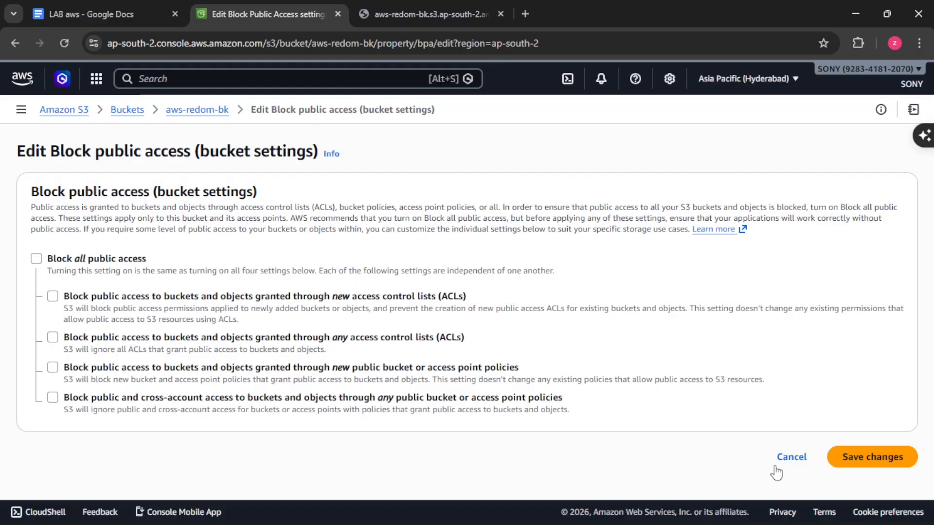
left_click(877, 470)
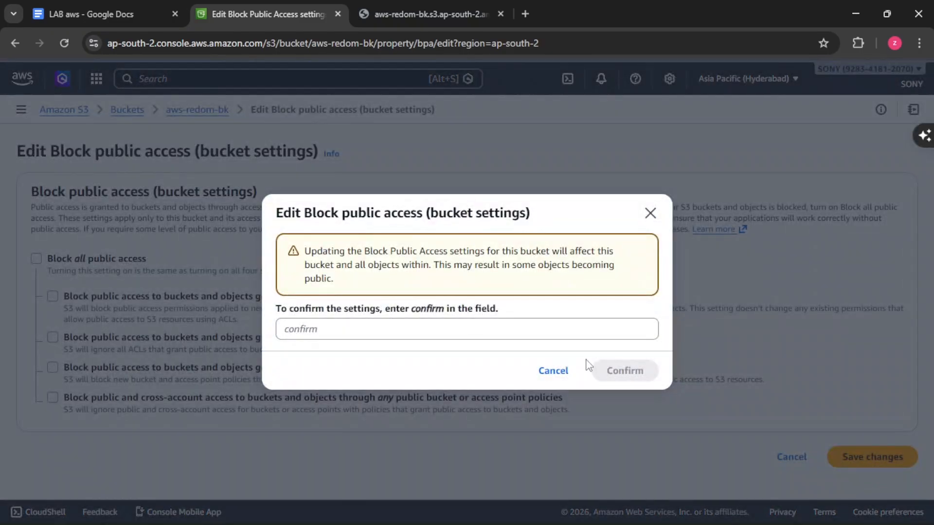
left_click(332, 326)
type("co")
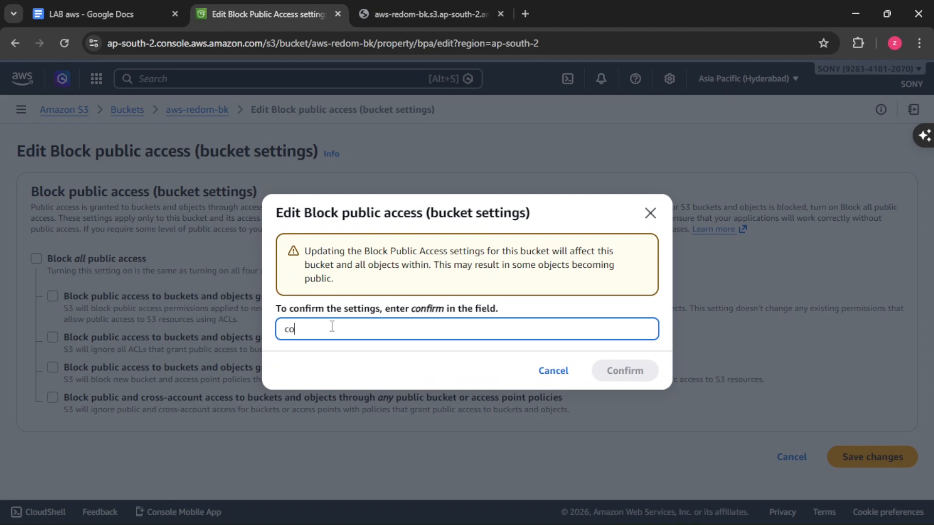
type("nfirm")
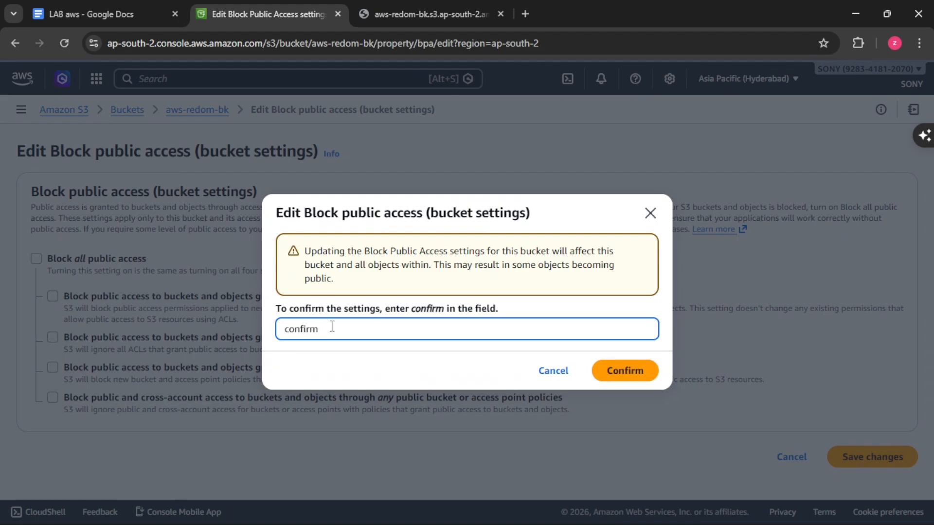
left_click(601, 376)
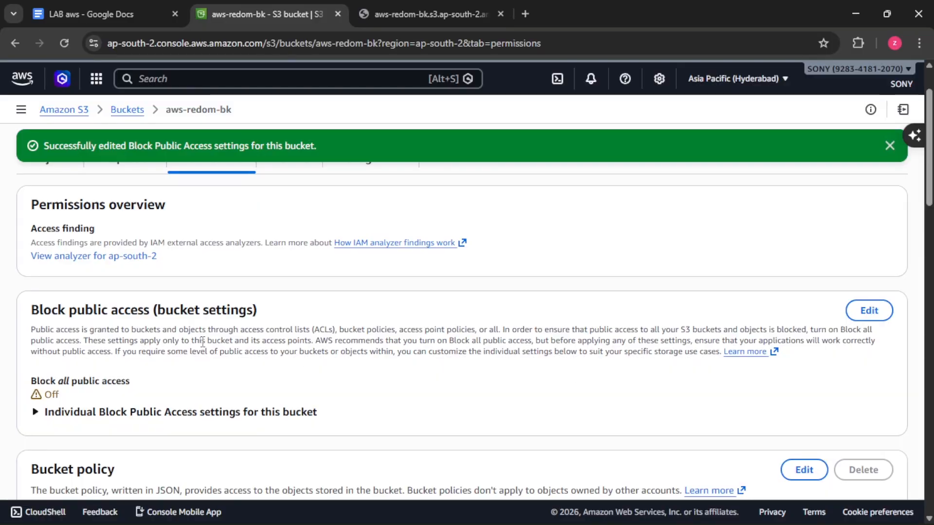
Step: Reload the hen.jpg object URL in its browser tab to test public access
scroll(344, 346, "down", 3)
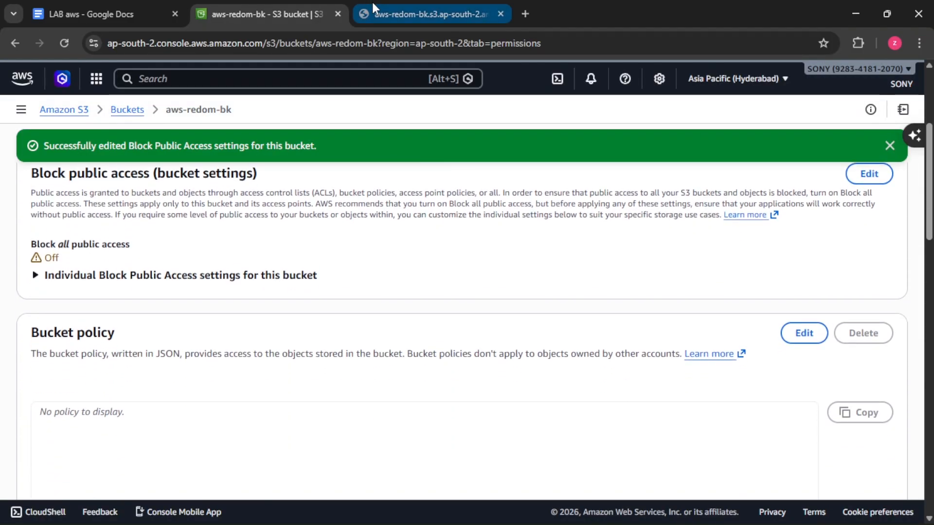
left_click(396, 20)
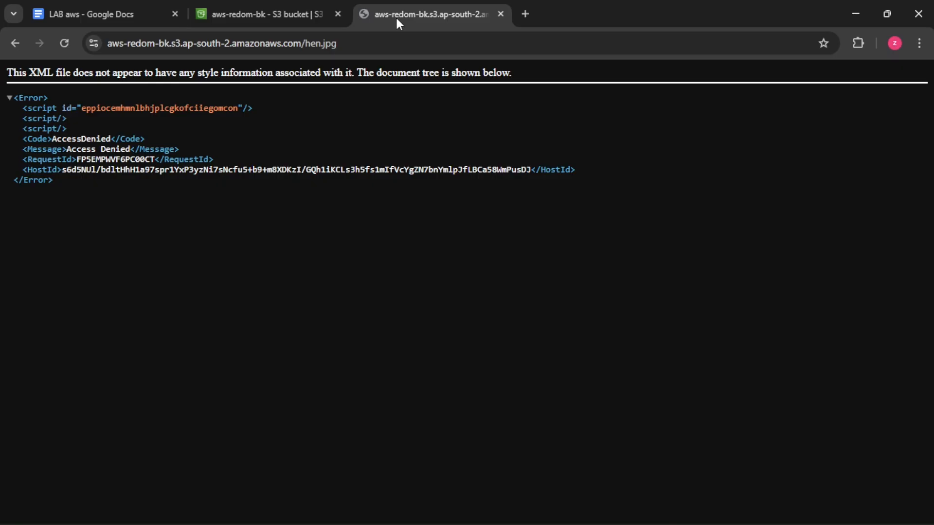
left_click(65, 43)
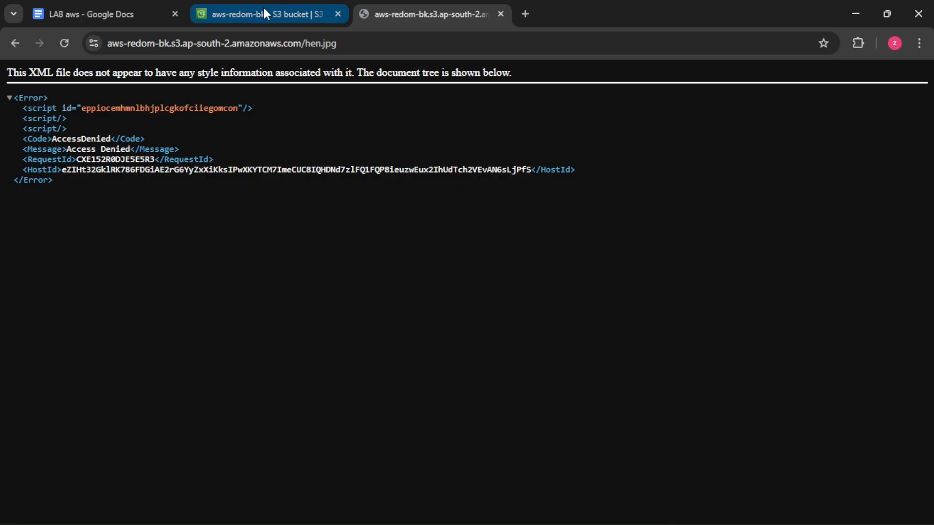
Step: Enable ACLs in the Object Ownership settings of aws-redom-bk with Bucket owner preferred, acknowledge that ACLs will be restored, and save
mouse_move(264, 7)
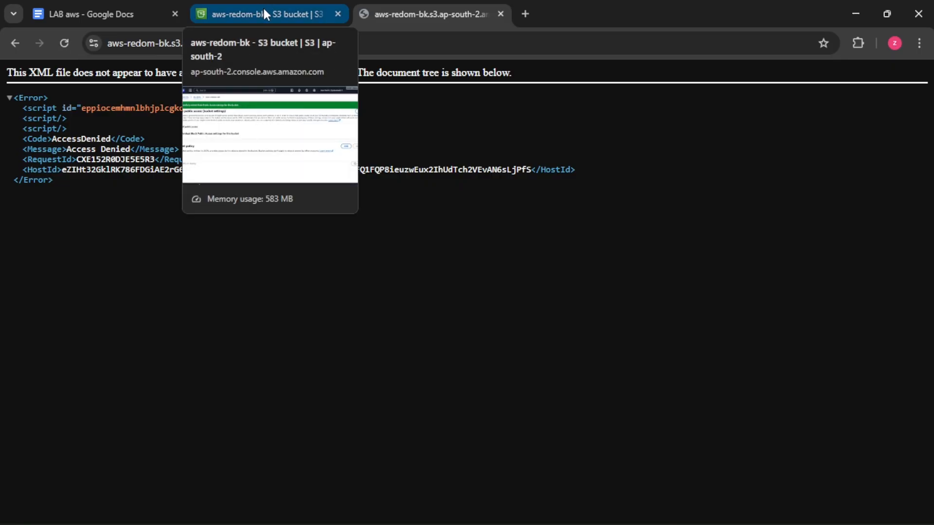
left_click(263, 8)
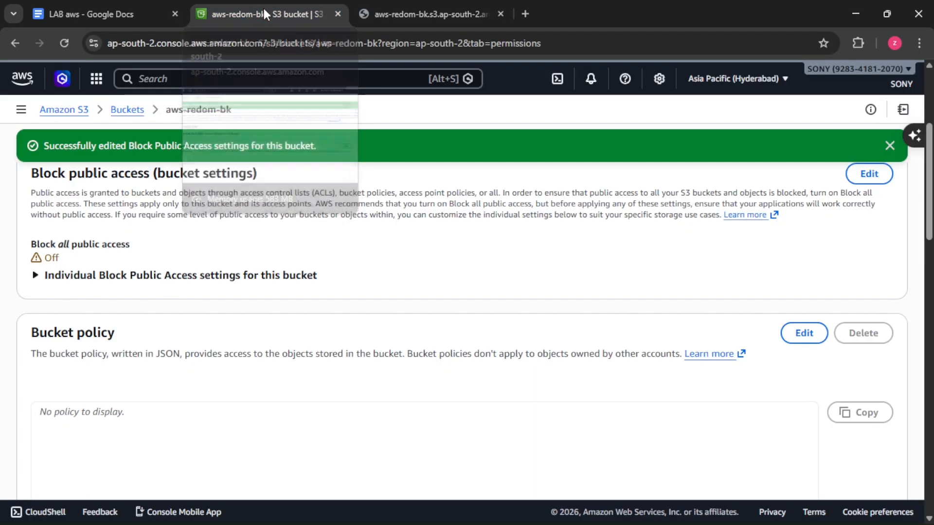
scroll(319, 292, "down", 4)
scroll(319, 290, "down", 5)
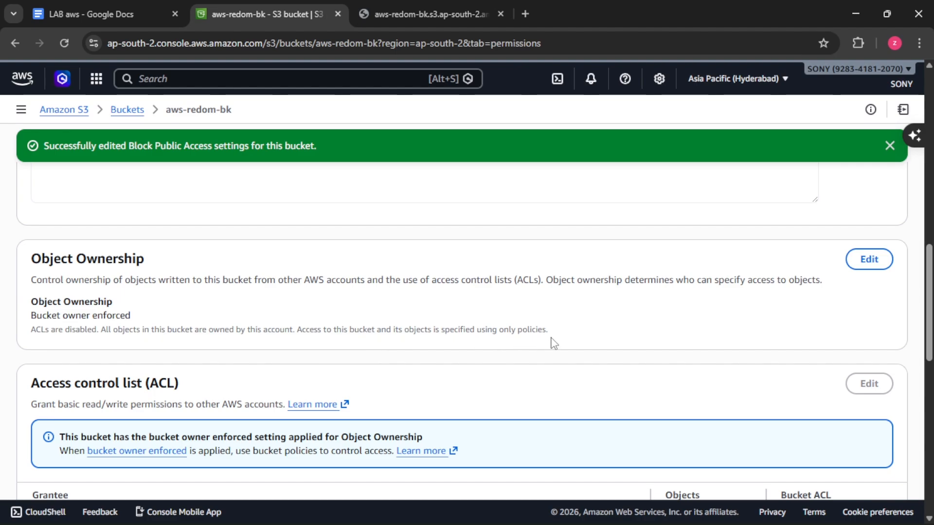
left_click(877, 263)
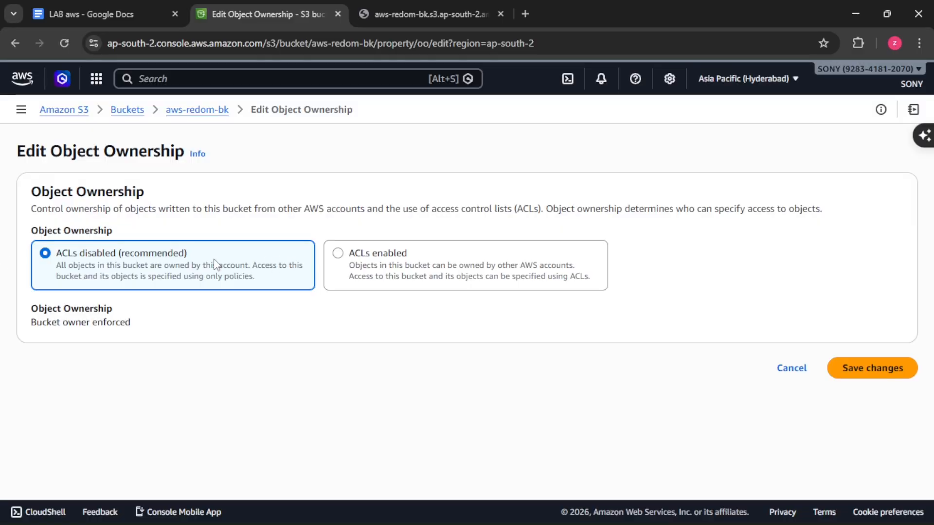
left_click(338, 254)
scroll(327, 321, "down", 3)
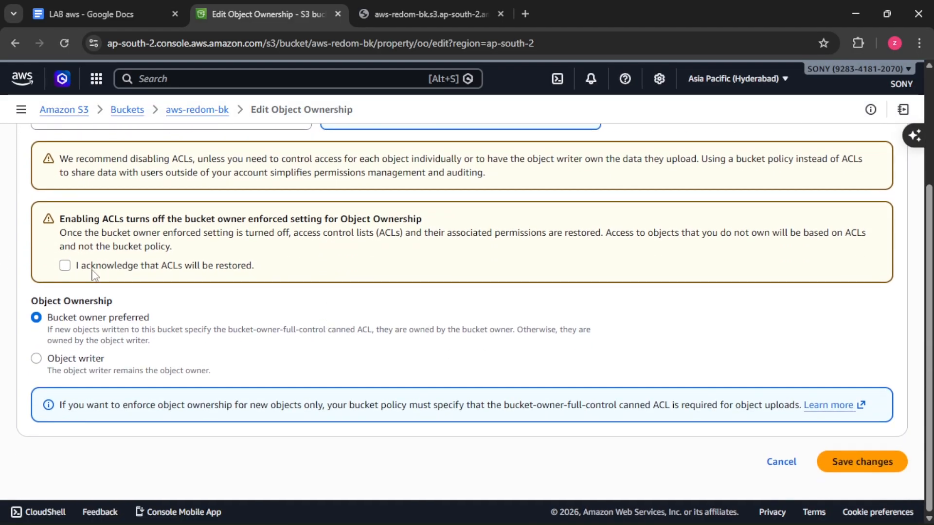
left_click(65, 267)
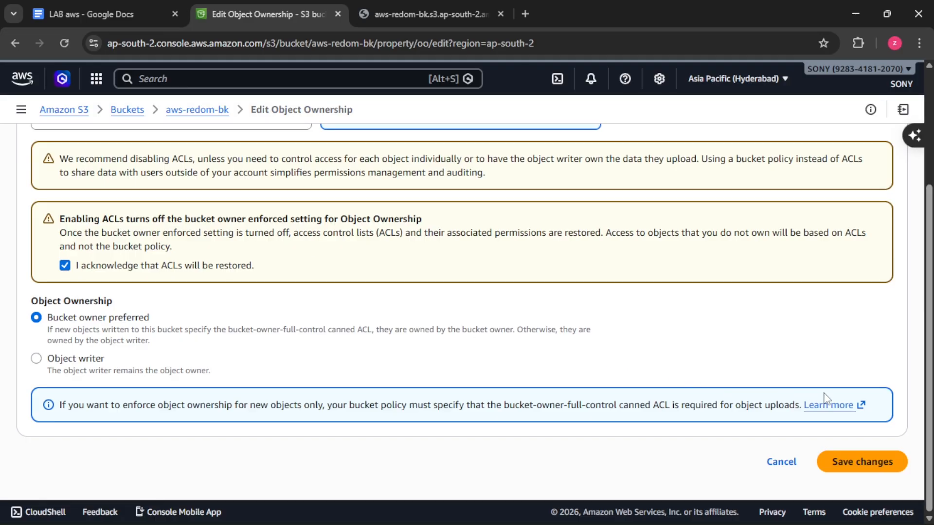
left_click(883, 461)
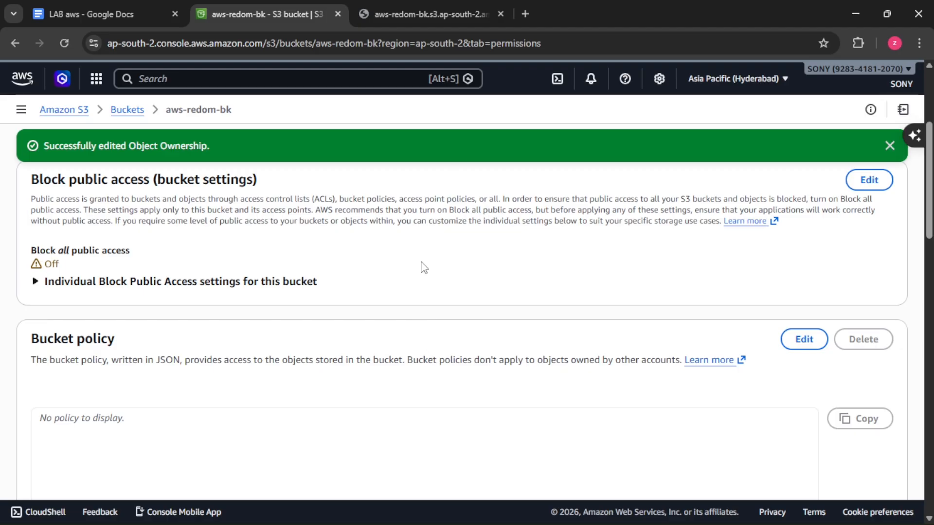
Step: Review the bucket's updated Object Ownership setting and reload the hen.jpg object URL to test public access
scroll(423, 267, "down", 8)
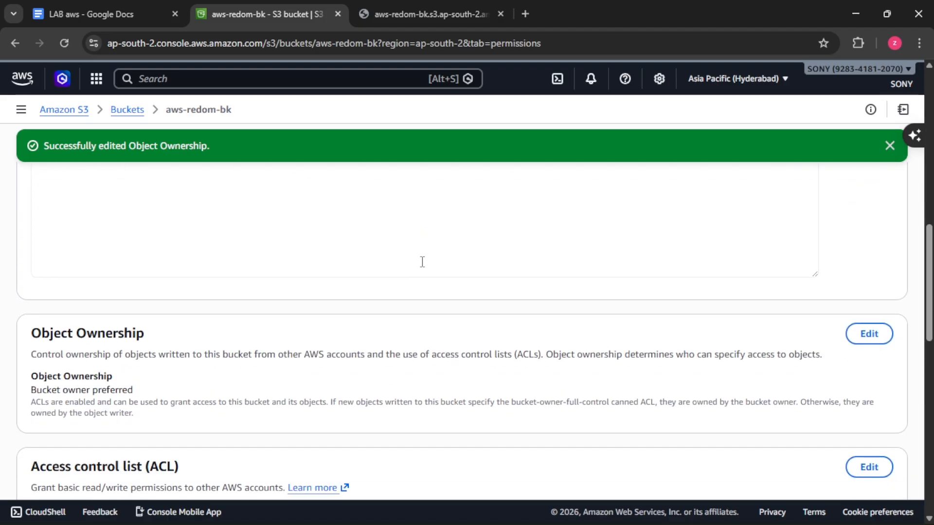
left_click(429, 14)
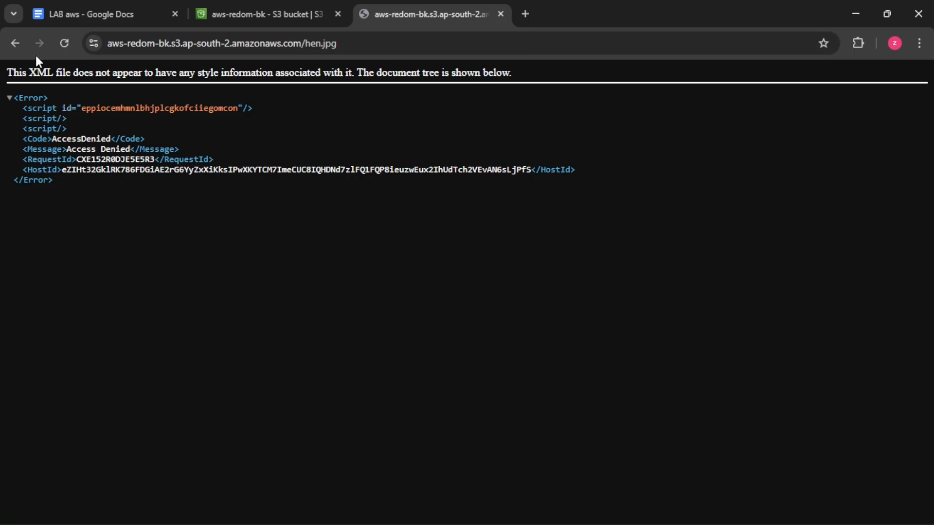
left_click(58, 48)
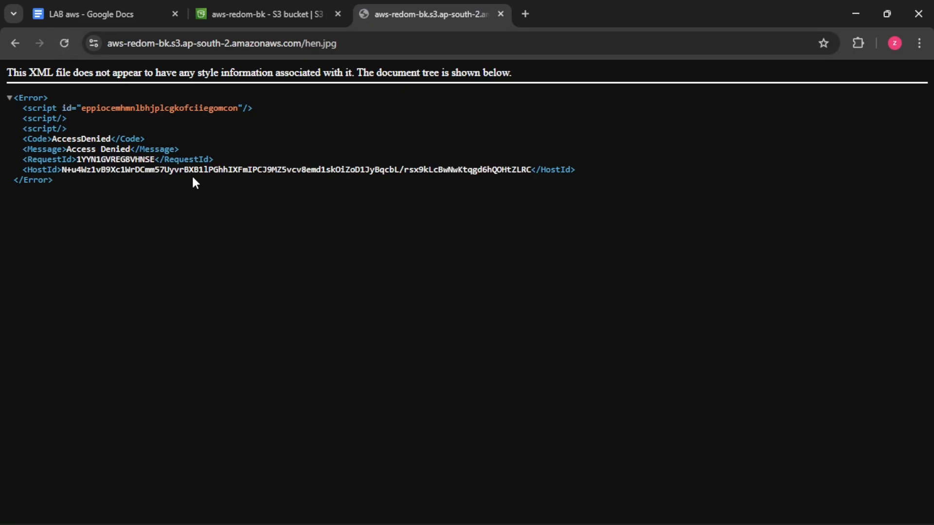
Step: Return to the S3 console, open aws-redom-bk and make hen.jpg public using ACL
left_click(247, 3)
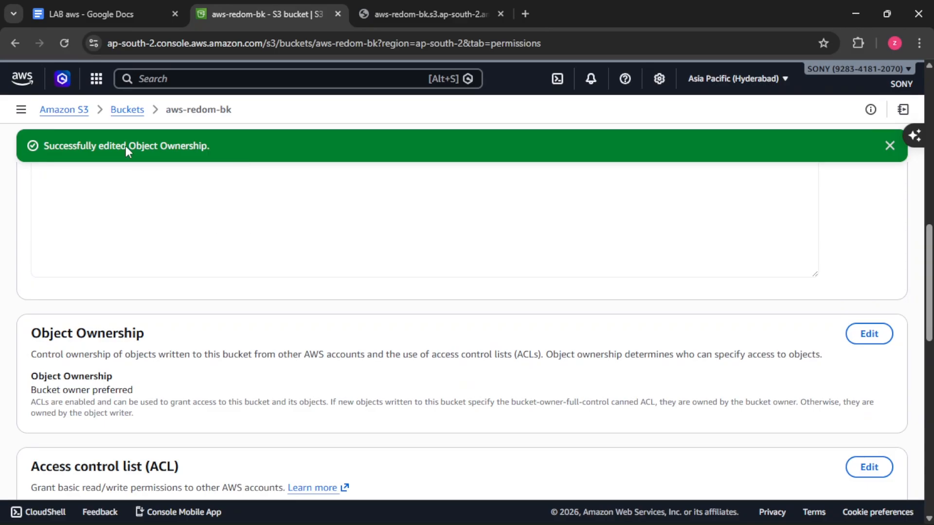
left_click(131, 116)
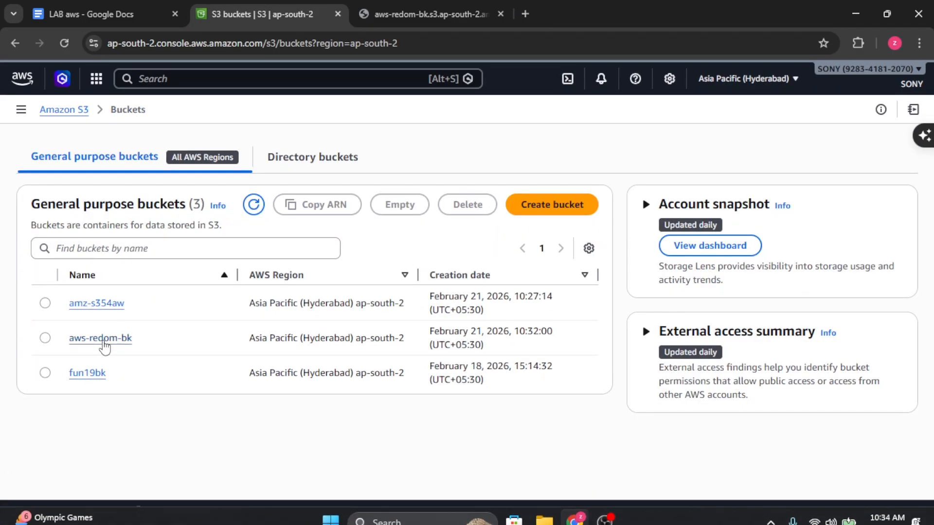
left_click(102, 340)
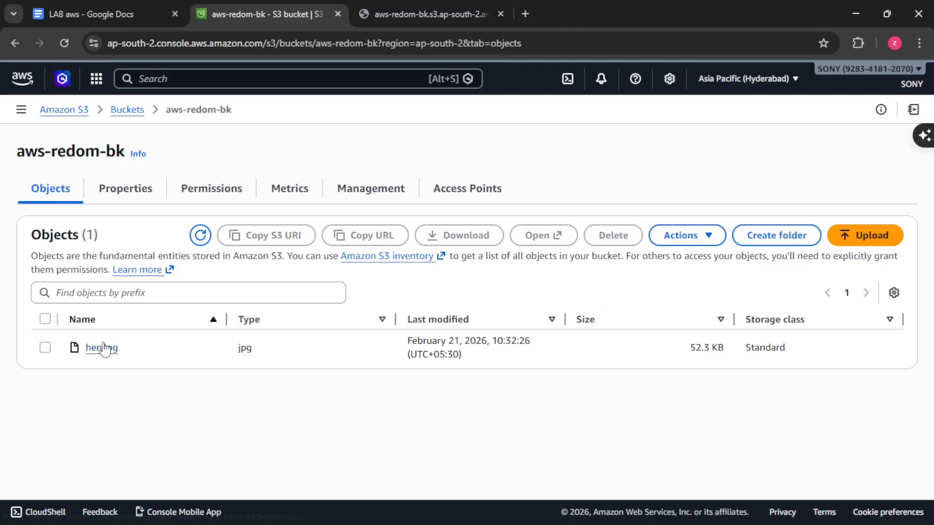
left_click(46, 321)
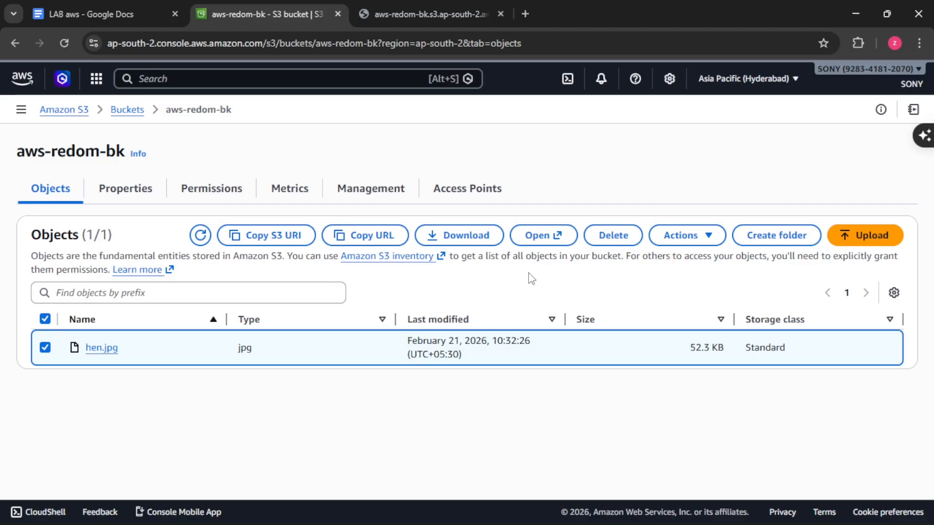
left_click(713, 241)
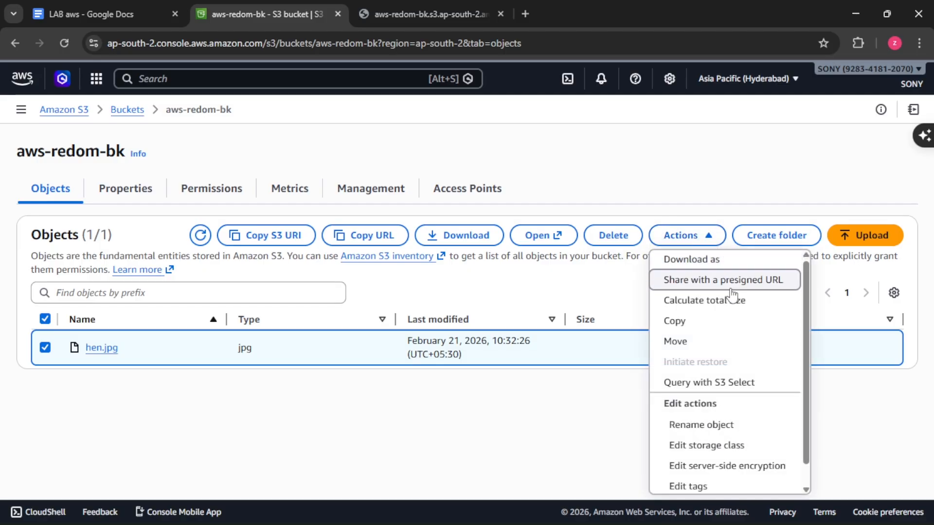
left_click(709, 235)
left_click(706, 238)
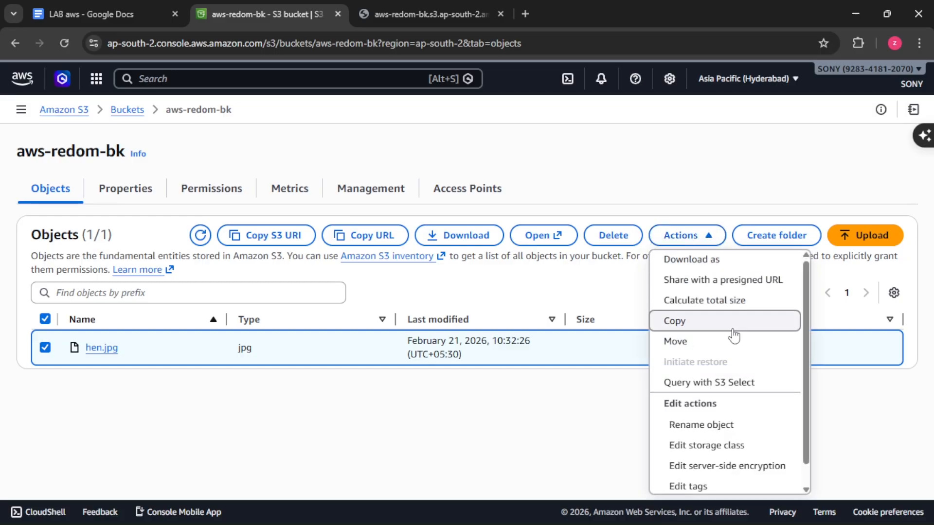
scroll(746, 375, "down", 2)
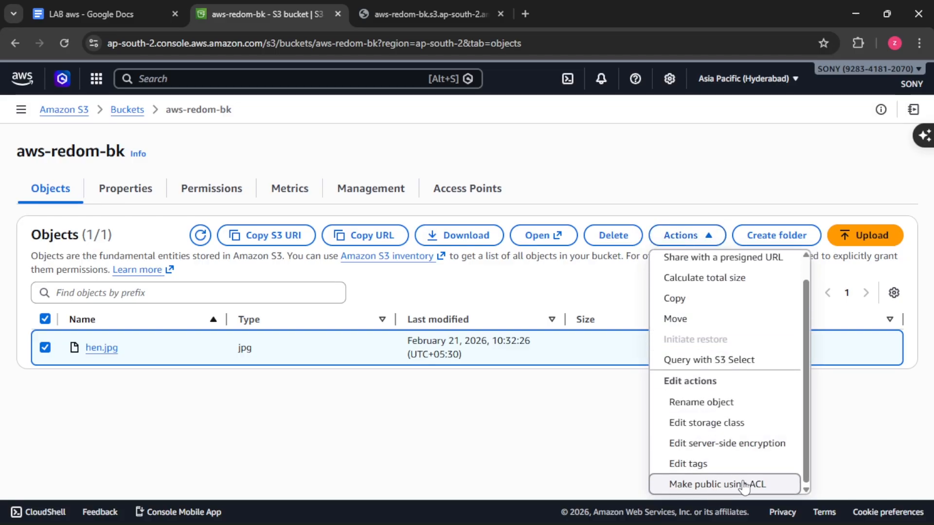
left_click(756, 488)
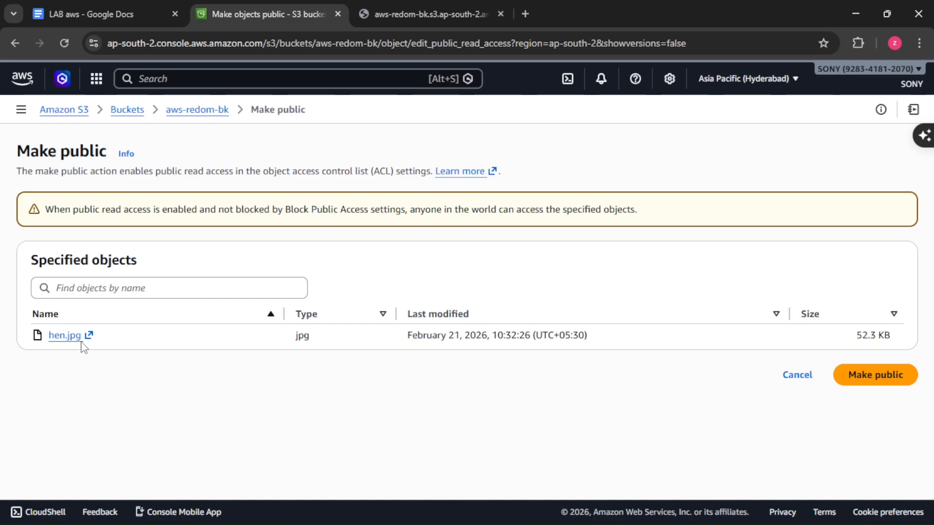
left_click(875, 376)
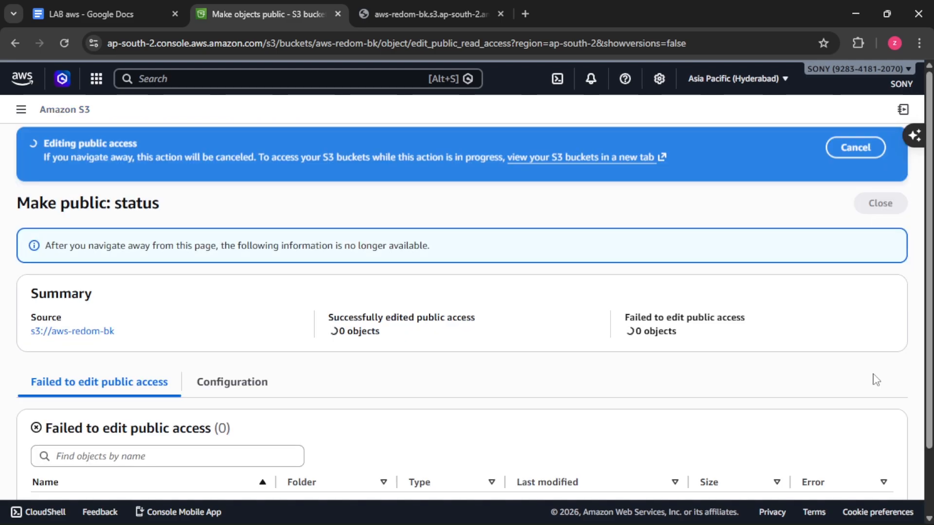
Step: Reload the hen.jpg object URL in its browser tab to view the image, and dismiss the Merlin extension overlay
left_click(454, 7)
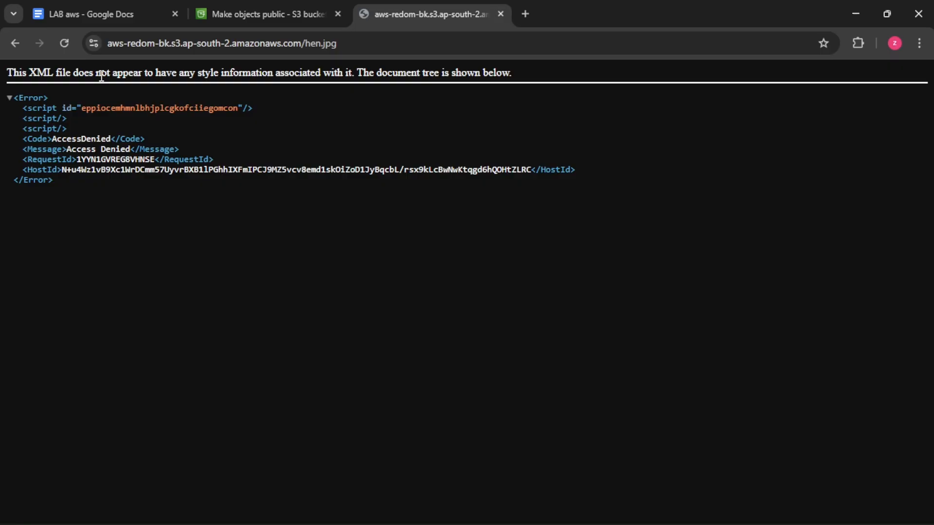
left_click(57, 47)
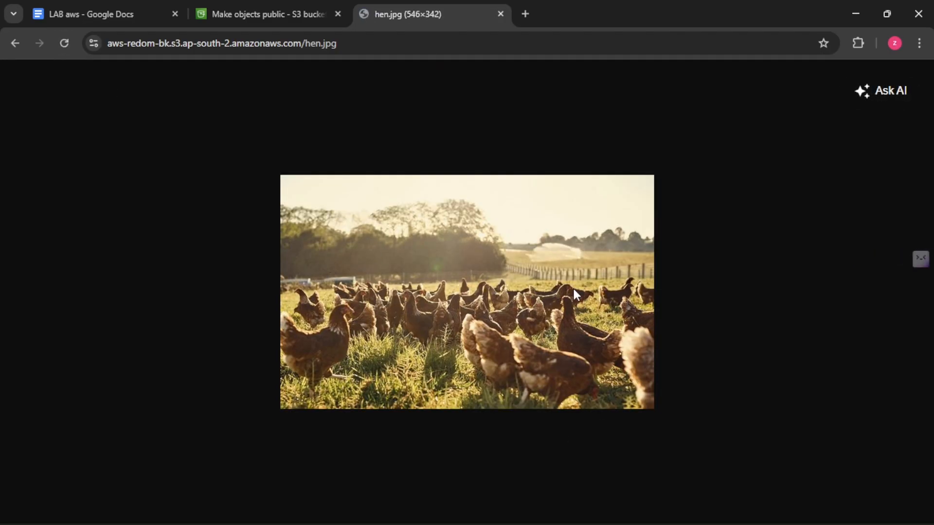
mouse_move(918, 269)
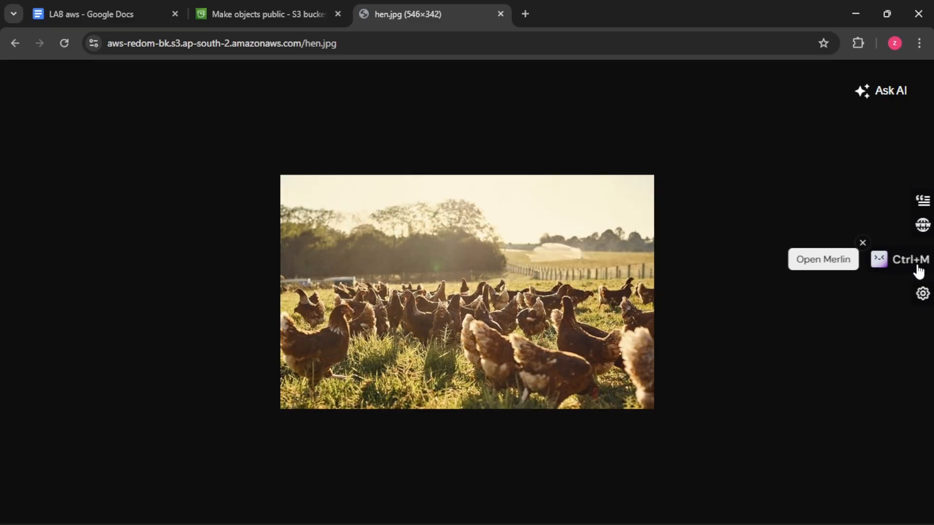
left_click(862, 244)
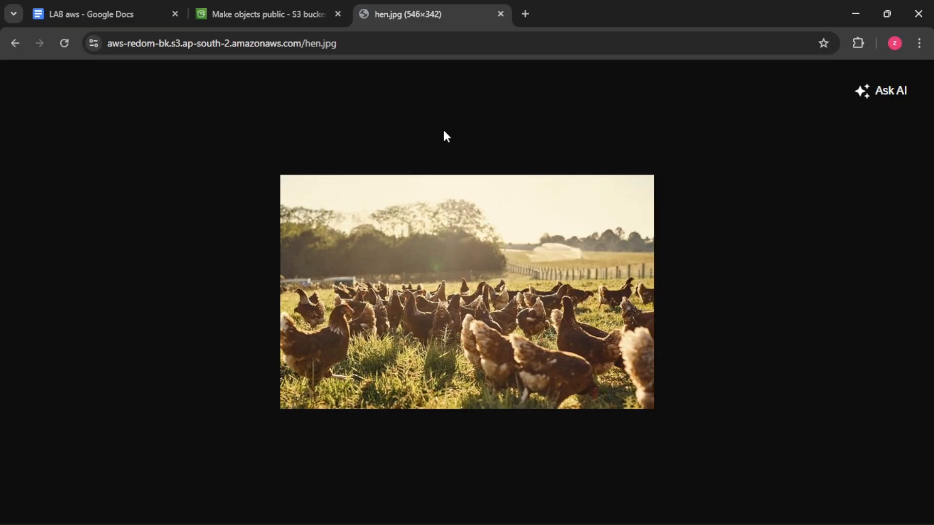
Step: Try to delete the bucket aws-redom-bk from the list of general purpose buckets
left_click(270, 3)
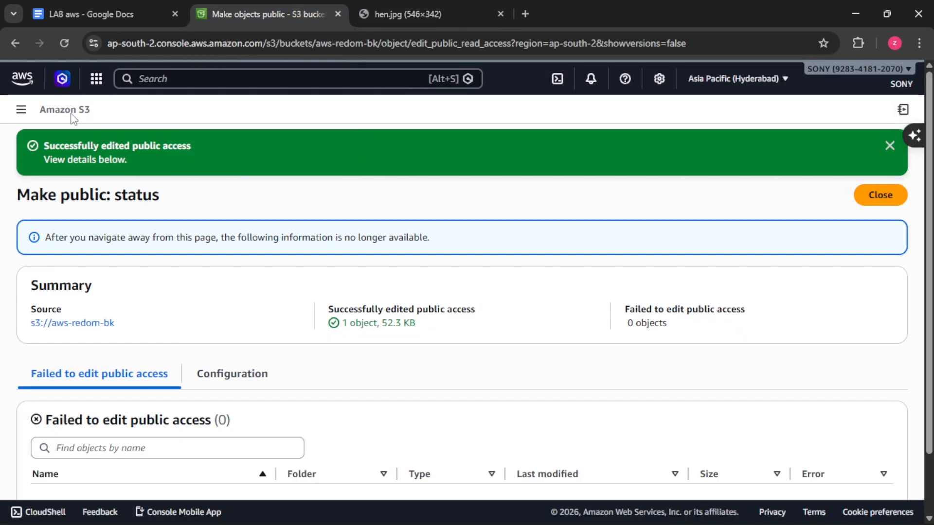
left_click(21, 110)
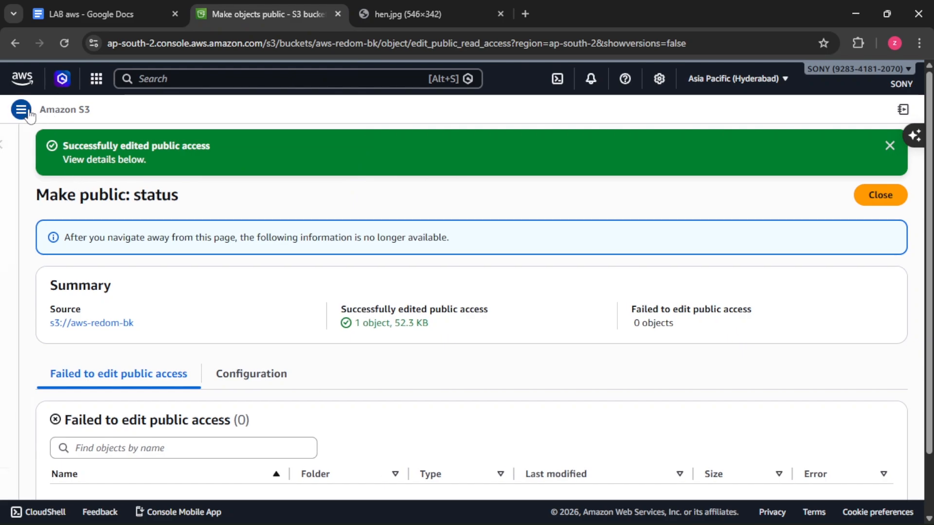
left_click(88, 196)
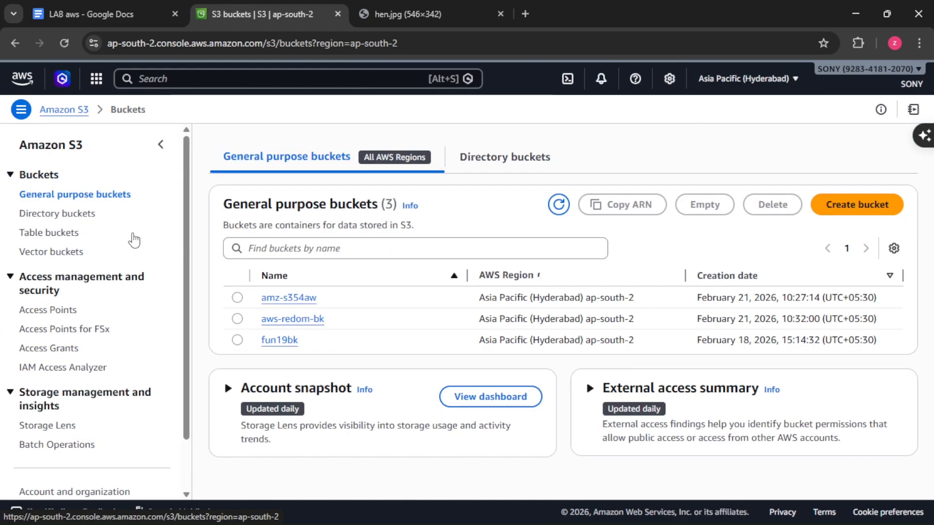
left_click(238, 324)
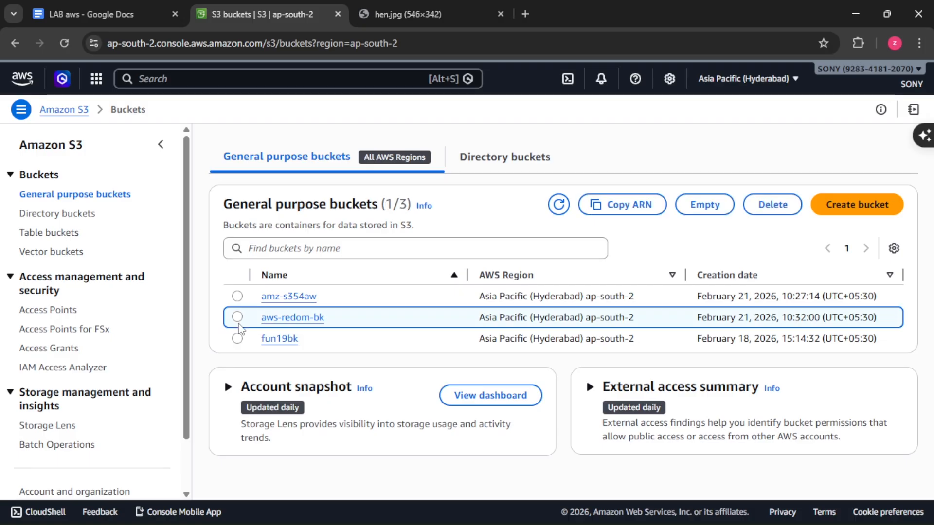
left_click(773, 205)
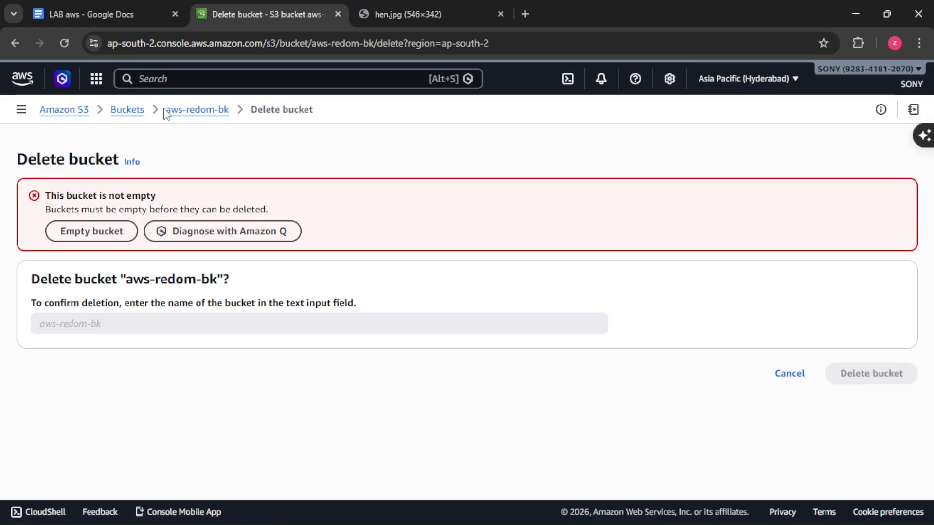
Step: Delete hen.jpg from the bucket aws-redom-bk, entering "permanently delete" as the confirmation text
left_click(128, 115)
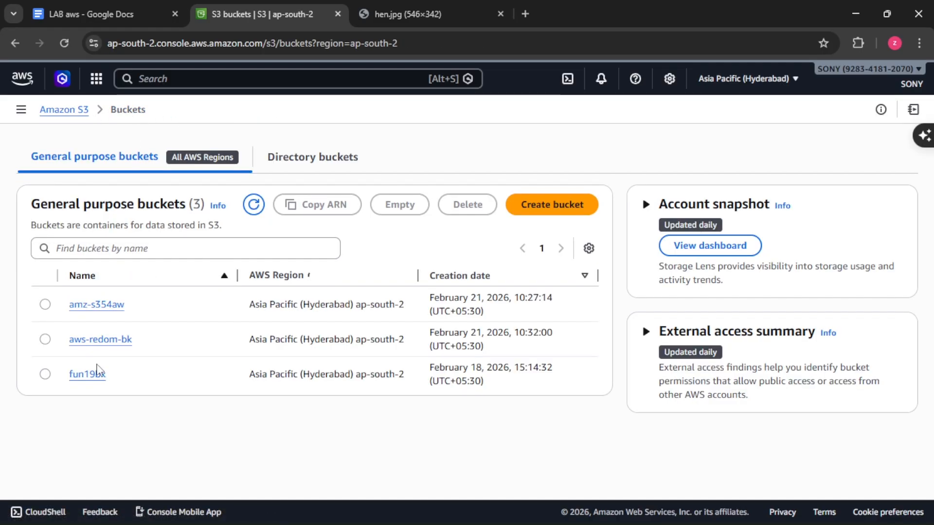
left_click(112, 342)
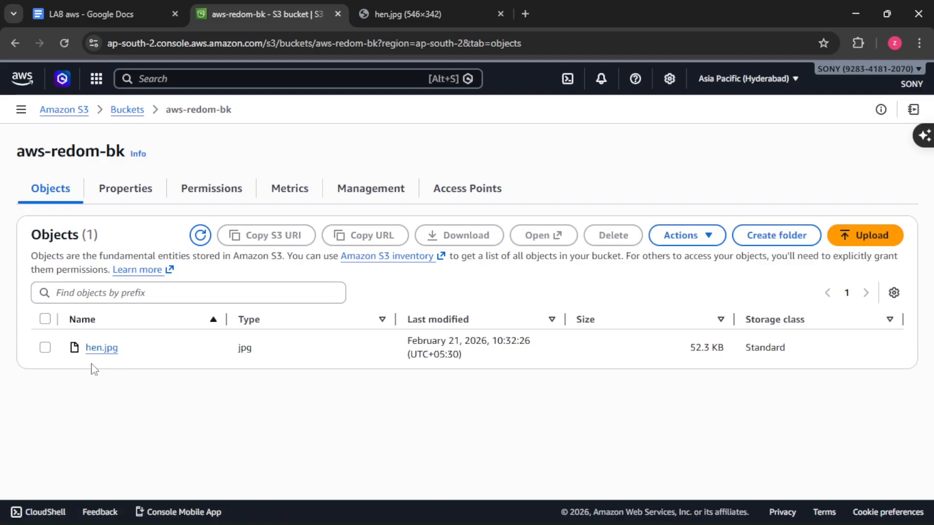
left_click(44, 321)
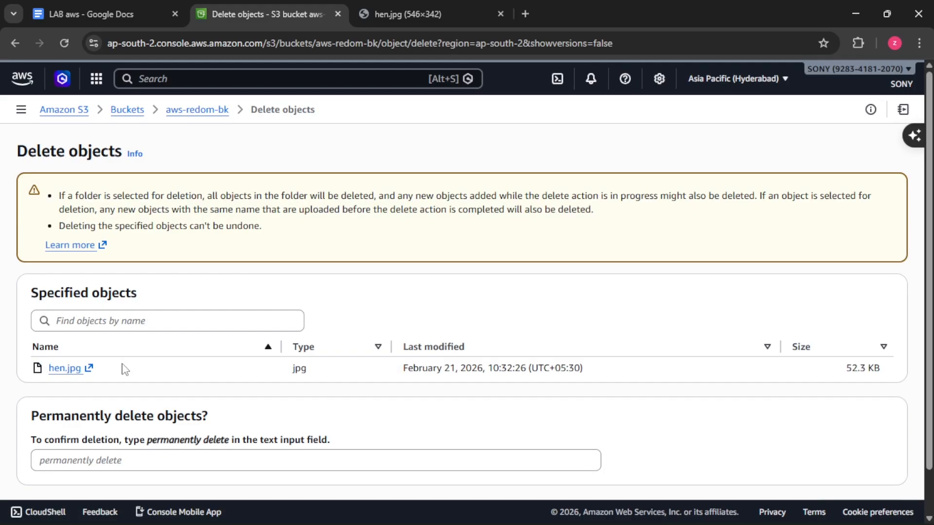
left_click_drag(228, 440, 147, 440)
right_click(157, 452)
left_click(209, 241)
right_click(109, 460)
left_click(145, 275)
scroll(713, 431, "down", 1)
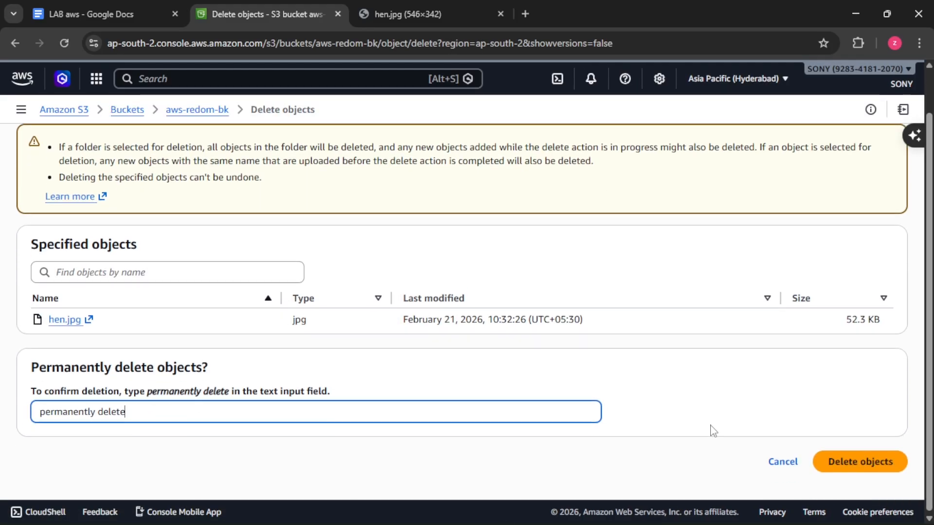
left_click(869, 466)
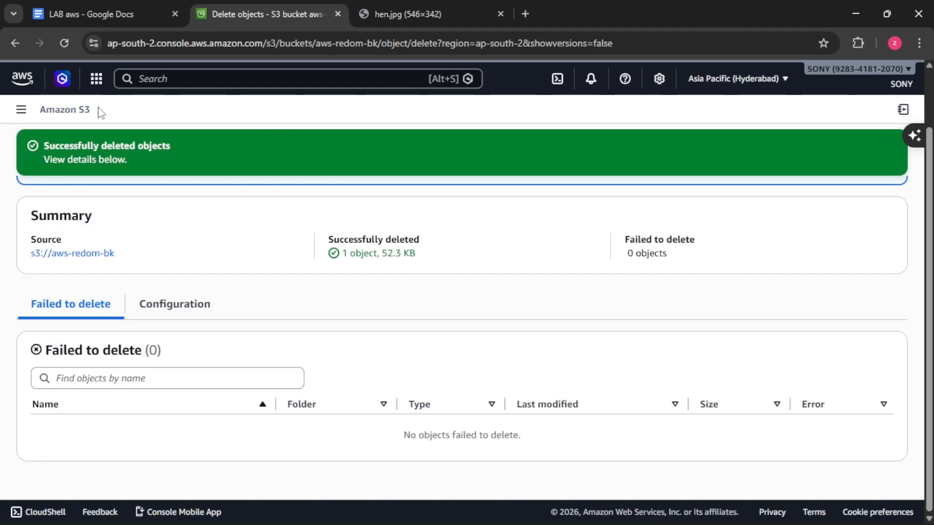
Step: Return to the bucket list and delete the empty bucket aws-redom-bk, entering its name as confirmation
left_click(68, 258)
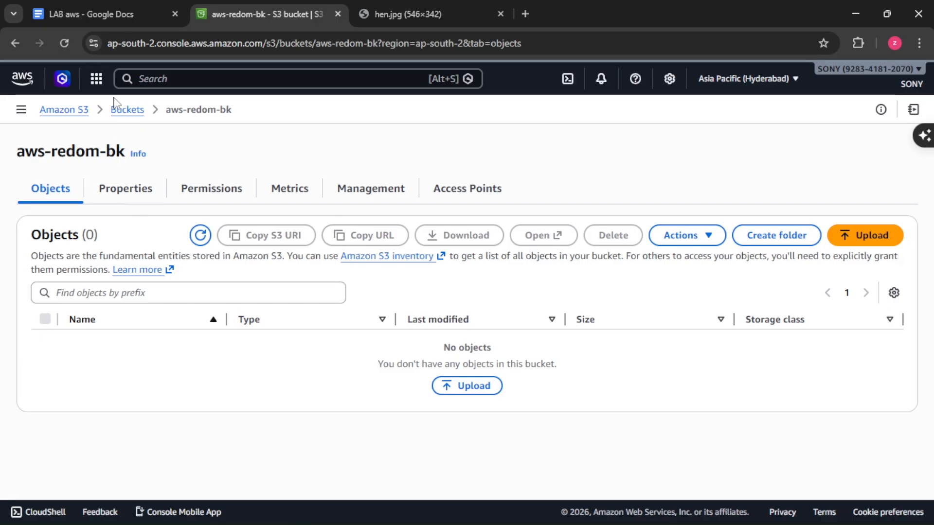
left_click(120, 116)
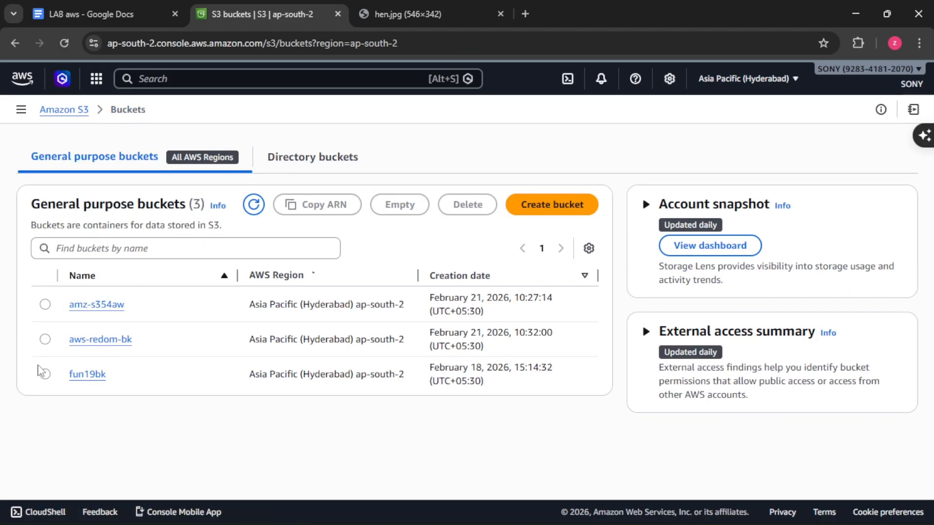
left_click(45, 338)
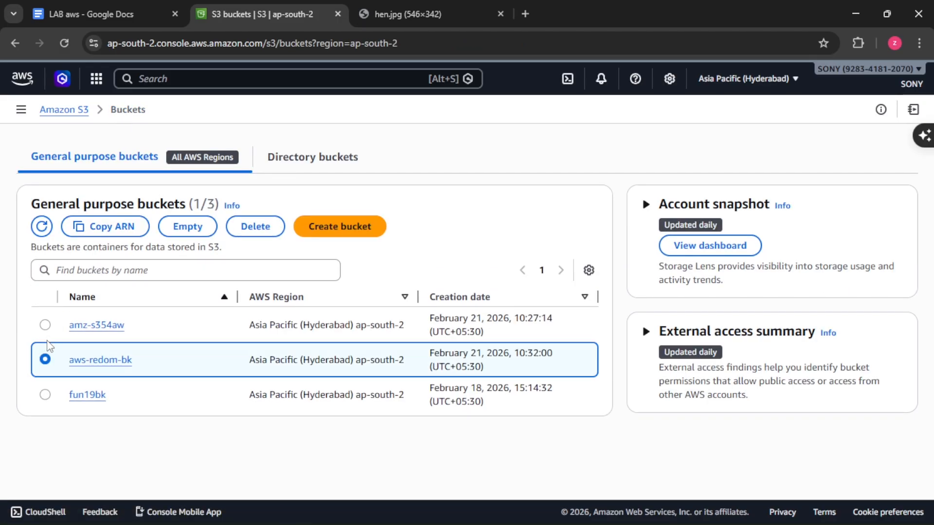
left_click(255, 225)
left_click_drag(219, 317, 132, 319)
left_click_drag(127, 319, 218, 318)
key("ctrl+c")
right_click(148, 360)
left_click(194, 160)
left_click(873, 410)
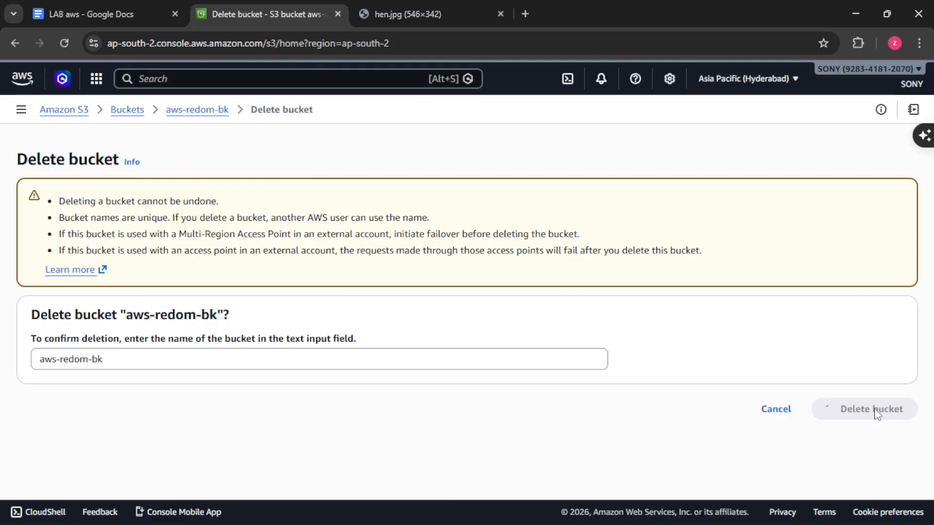